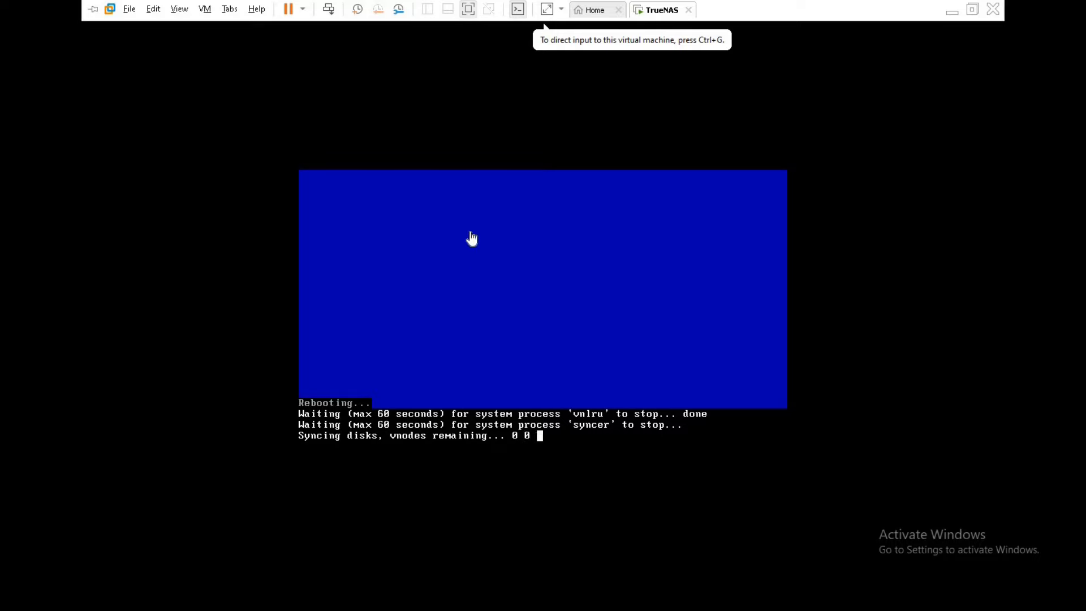
# Disconnect the installer ISO from the VM's CD/DVD (IDE) drive so TrueNAS boots to its console menu
pyautogui.hotkey('ctrl', 'd')
pyautogui.click(363, 170)
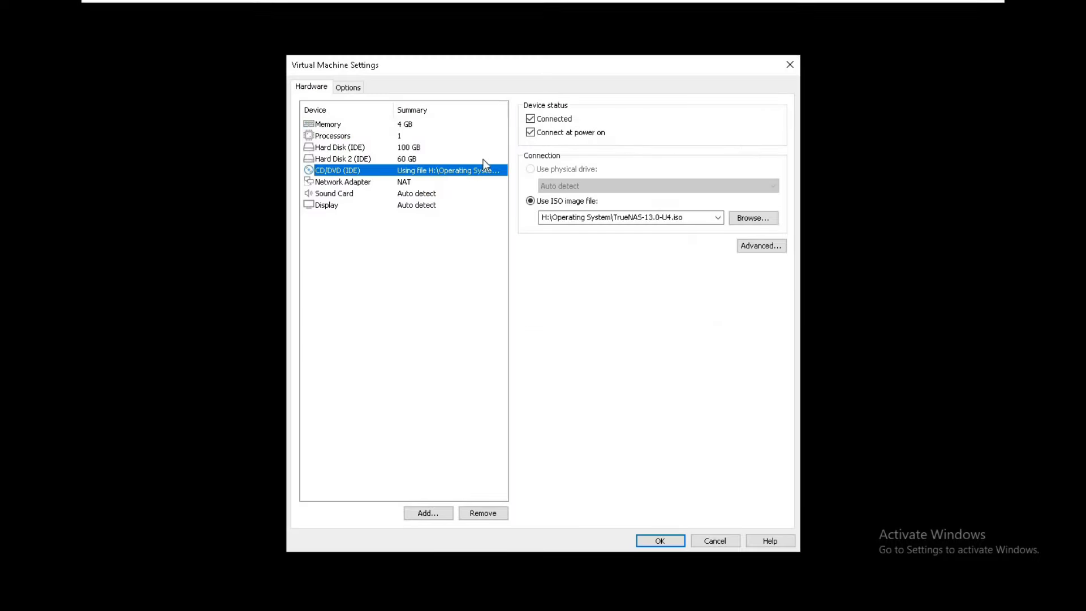
pyautogui.click(553, 120)
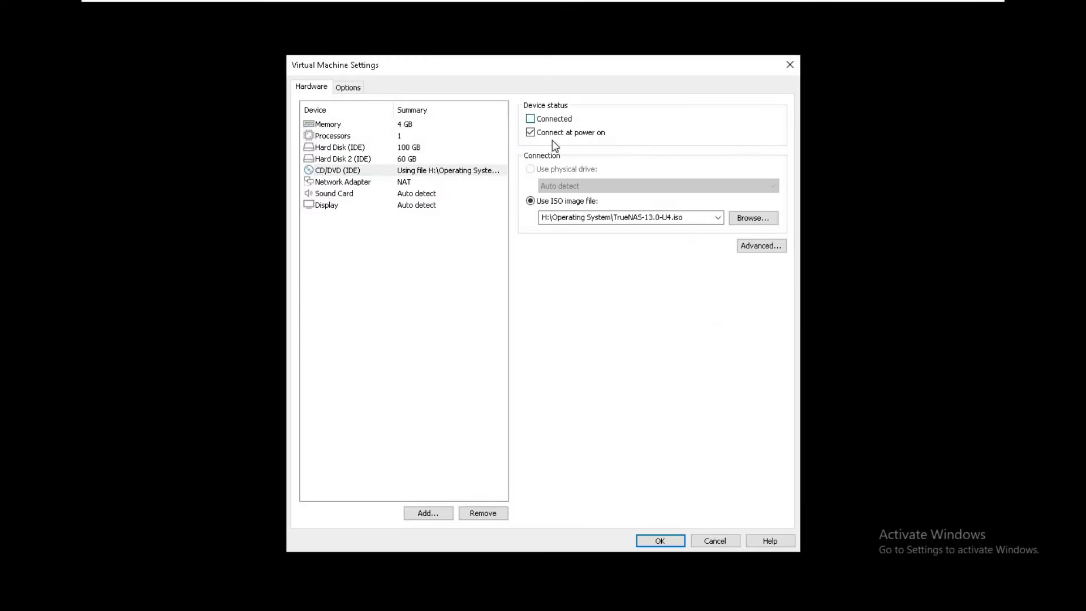
pyautogui.click(663, 541)
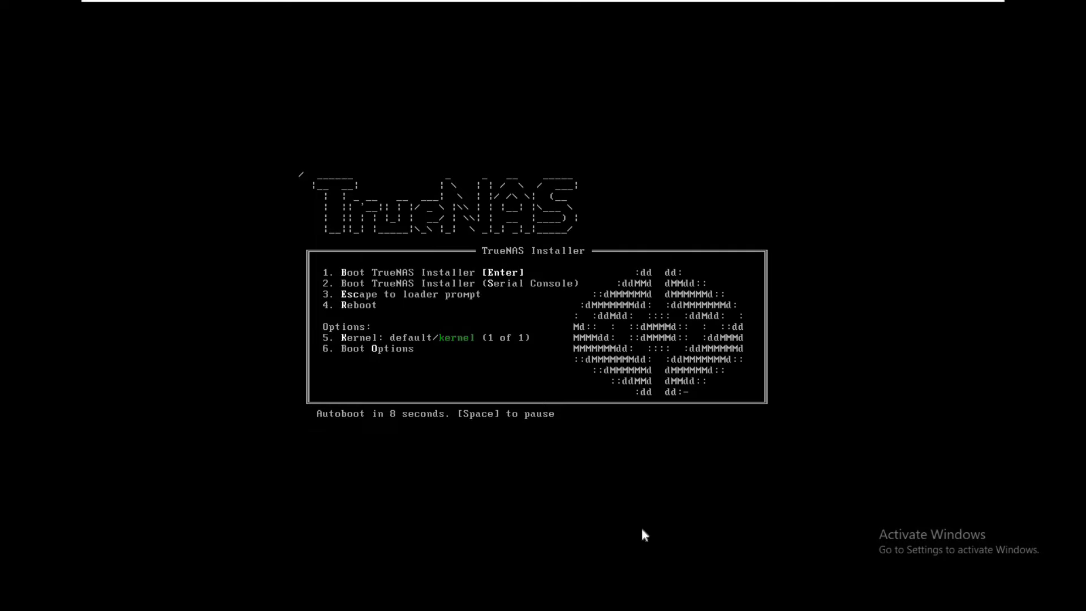
pyautogui.moveTo(657, 2)
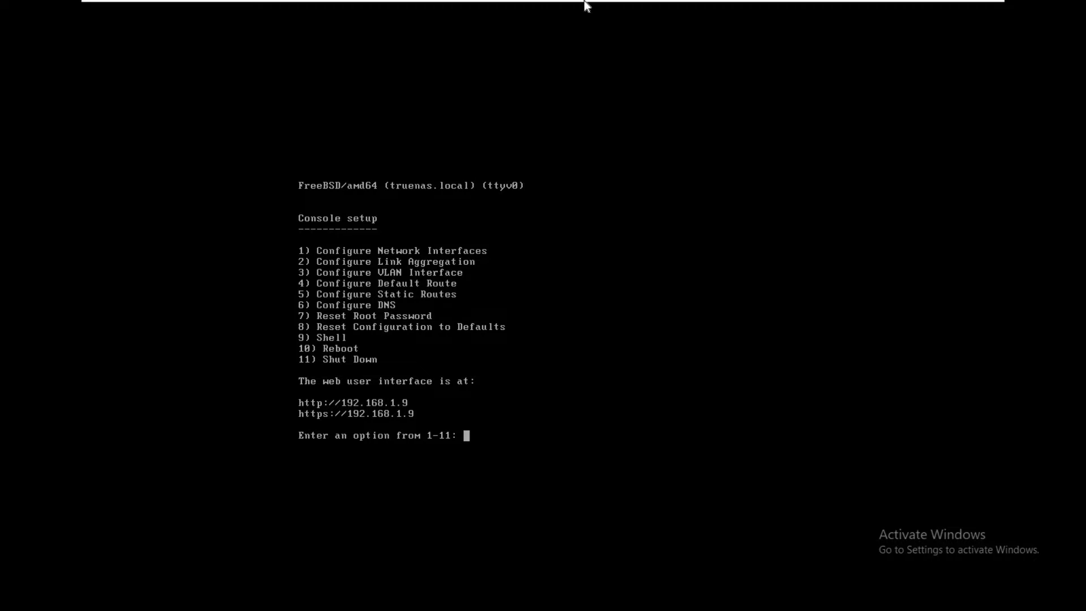
# Switch the TrueNAS VM's network adapter to Bridged mode in its VM settings
pyautogui.moveTo(585, 3)
pyautogui.rightClick(651, 12)
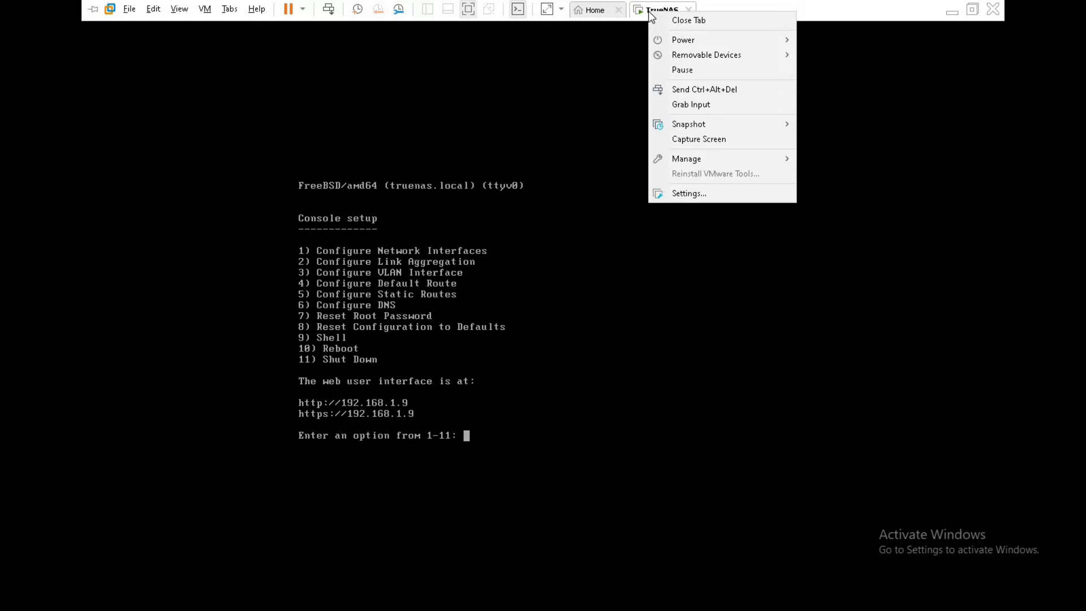
pyautogui.click(683, 194)
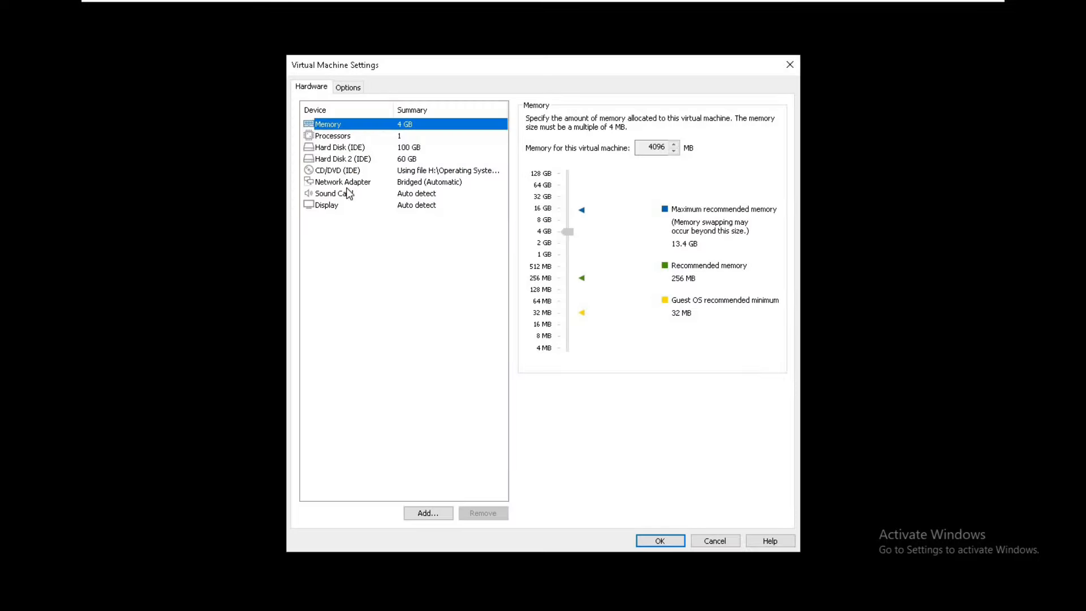
pyautogui.click(350, 184)
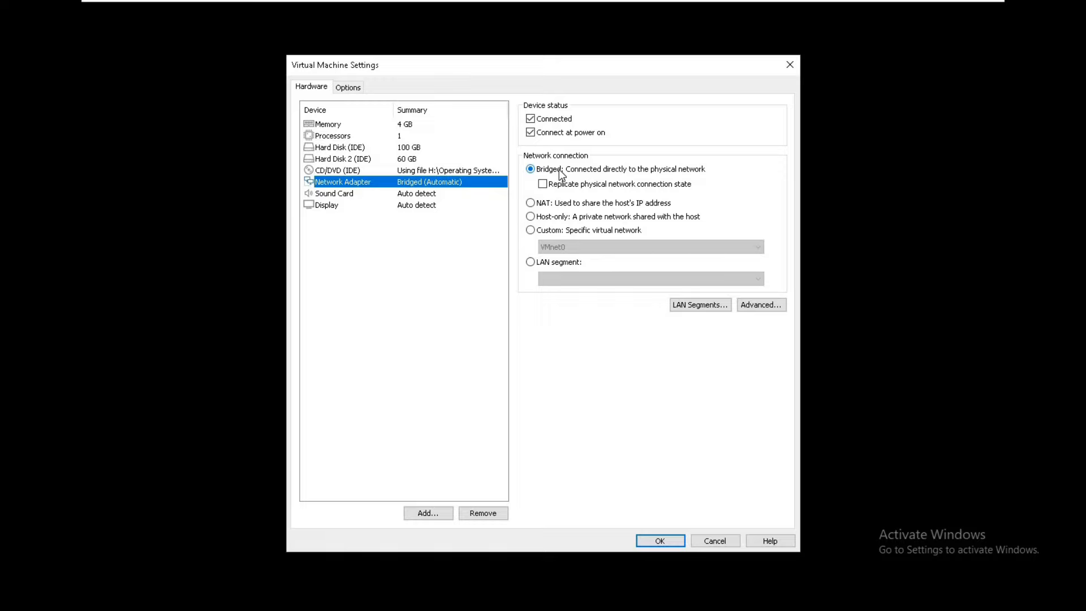
pyautogui.click(660, 540)
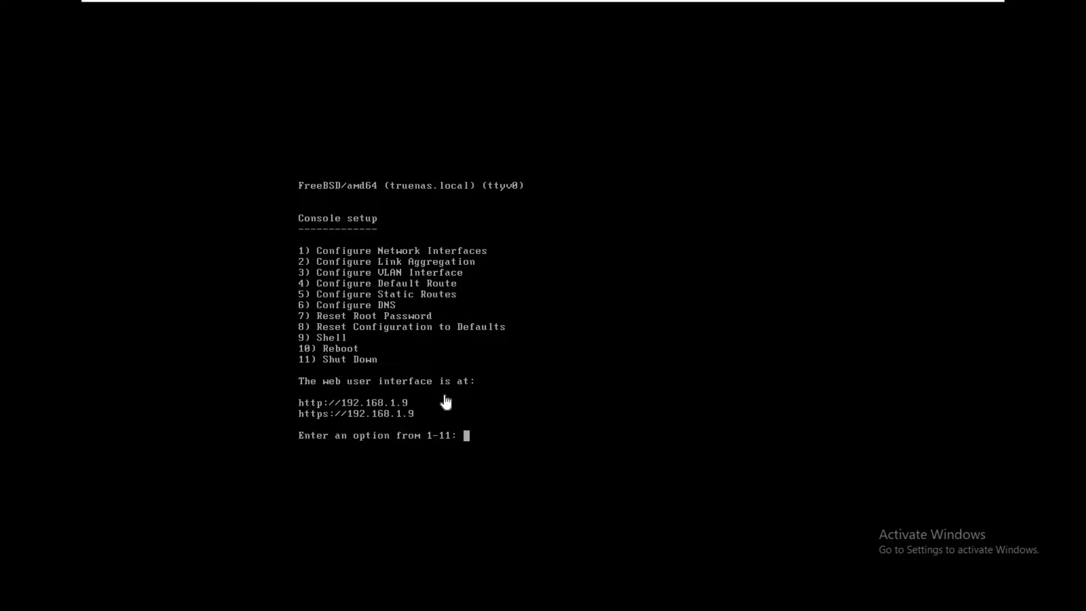
pyautogui.click(955, 7)
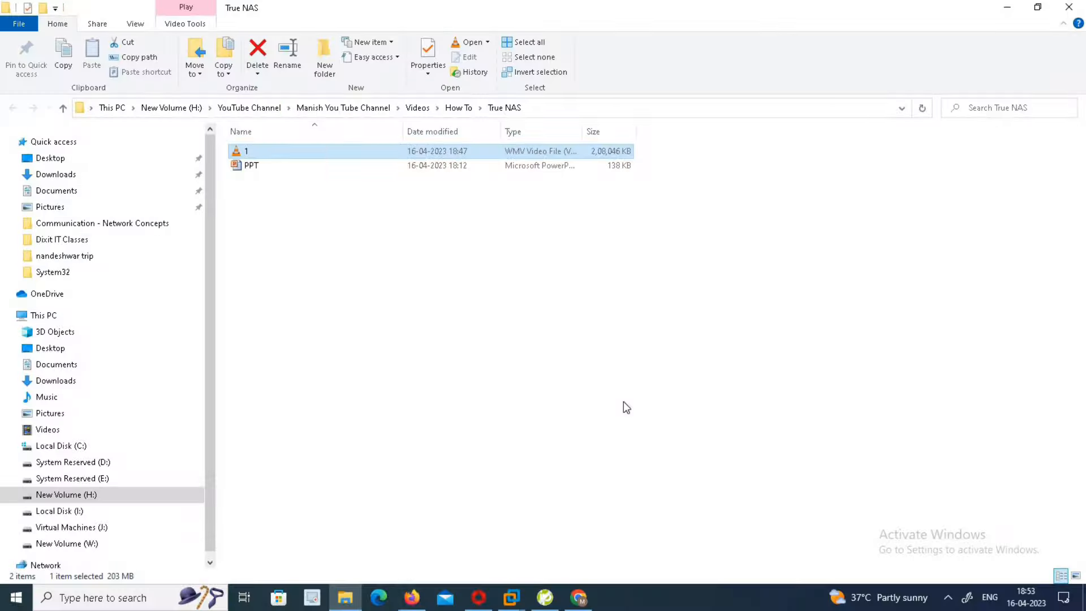
pyautogui.click(412, 597)
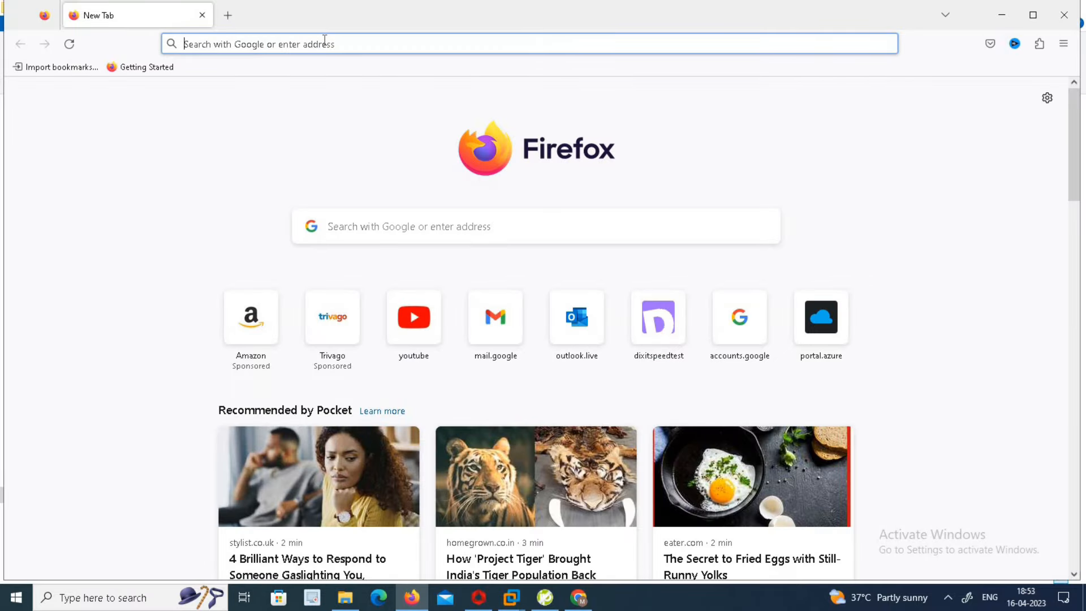
pyautogui.write('https:/')
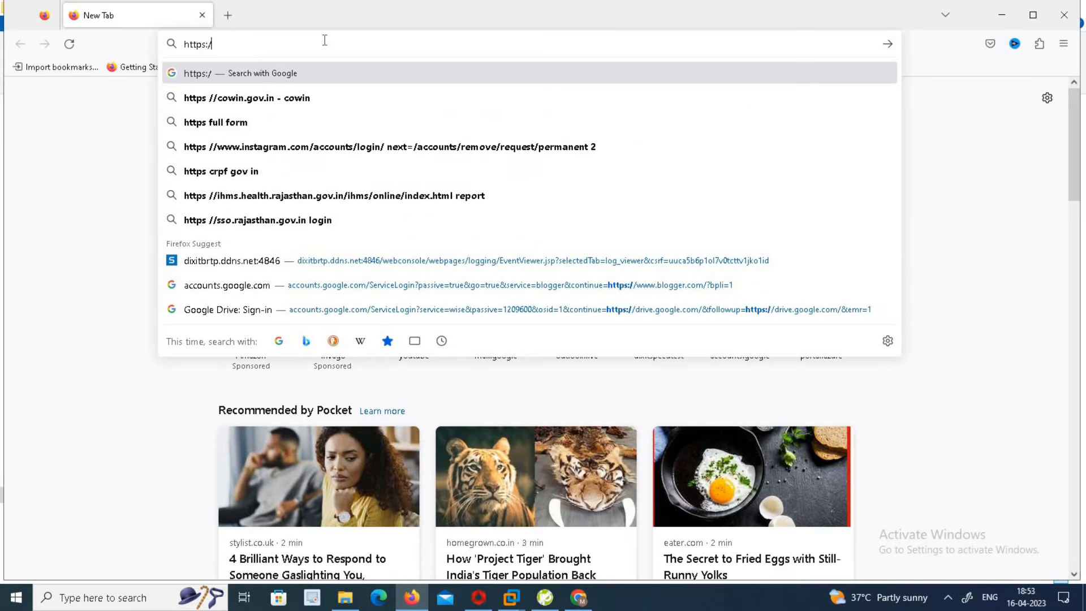
pyautogui.write('/192.168.1.99:4444/')
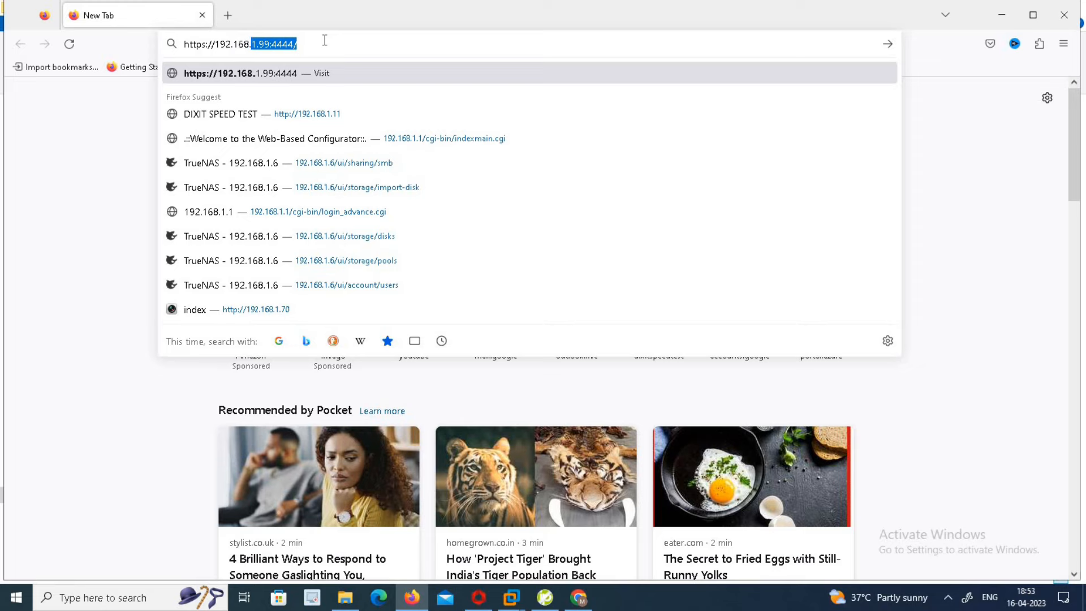
pyautogui.press('Return')
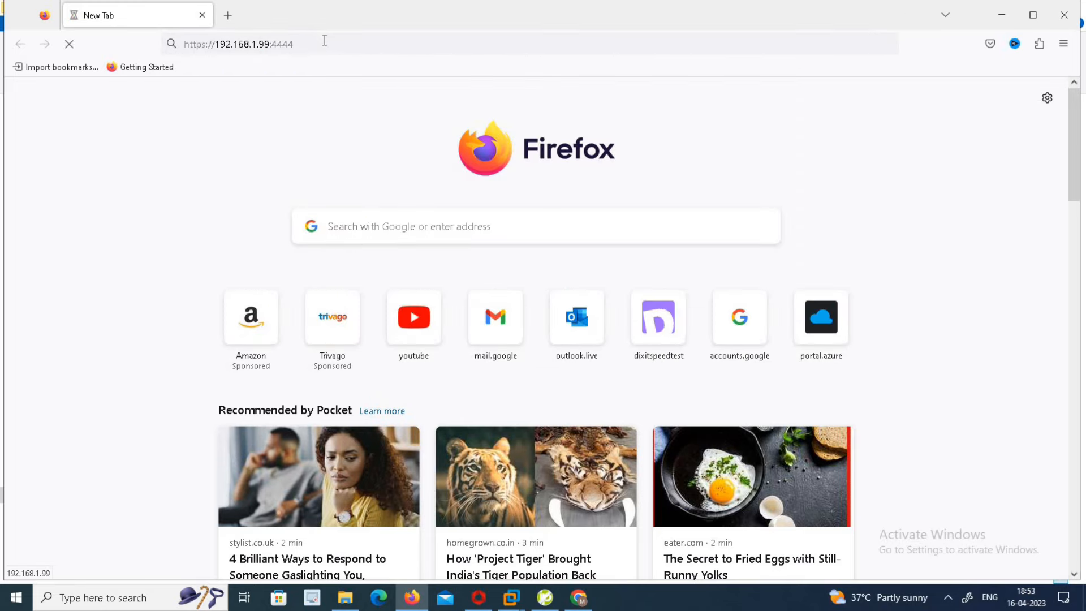
pyautogui.moveTo(298, 43); pyautogui.dragTo(270, 44)
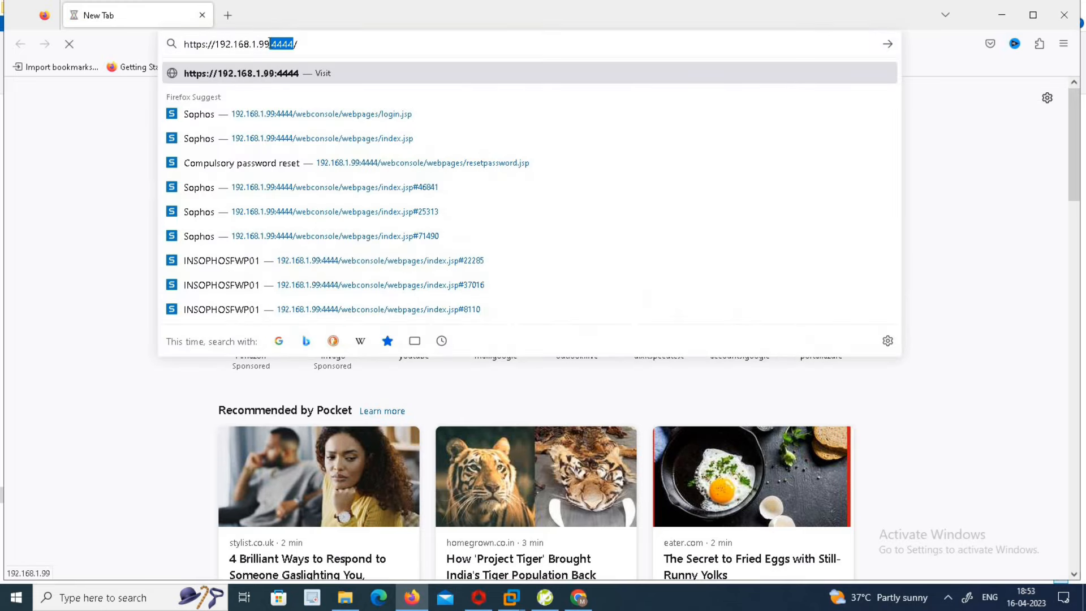
pyautogui.press('BackSpace')
pyautogui.press('Escape')
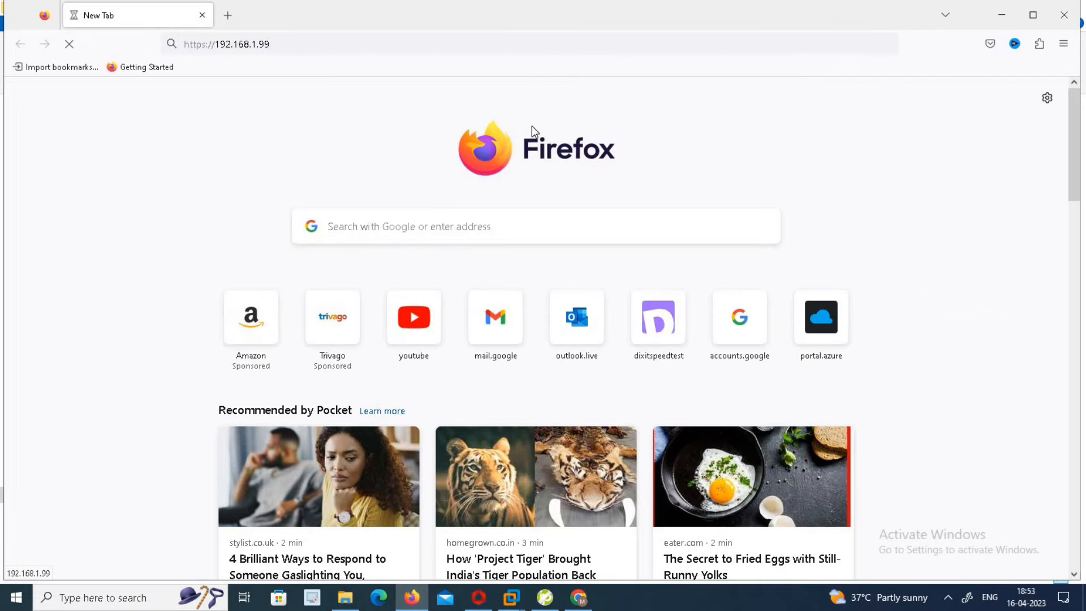
pyautogui.click(280, 42)
pyautogui.press('BackSpace')
pyautogui.press('BackSpace')
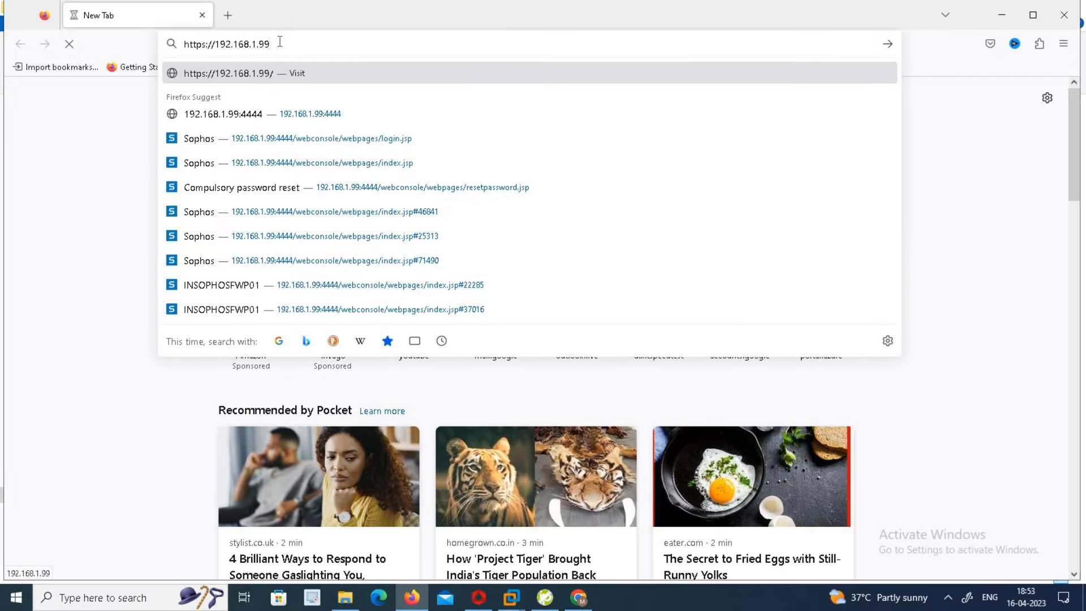
pyautogui.press('Return')
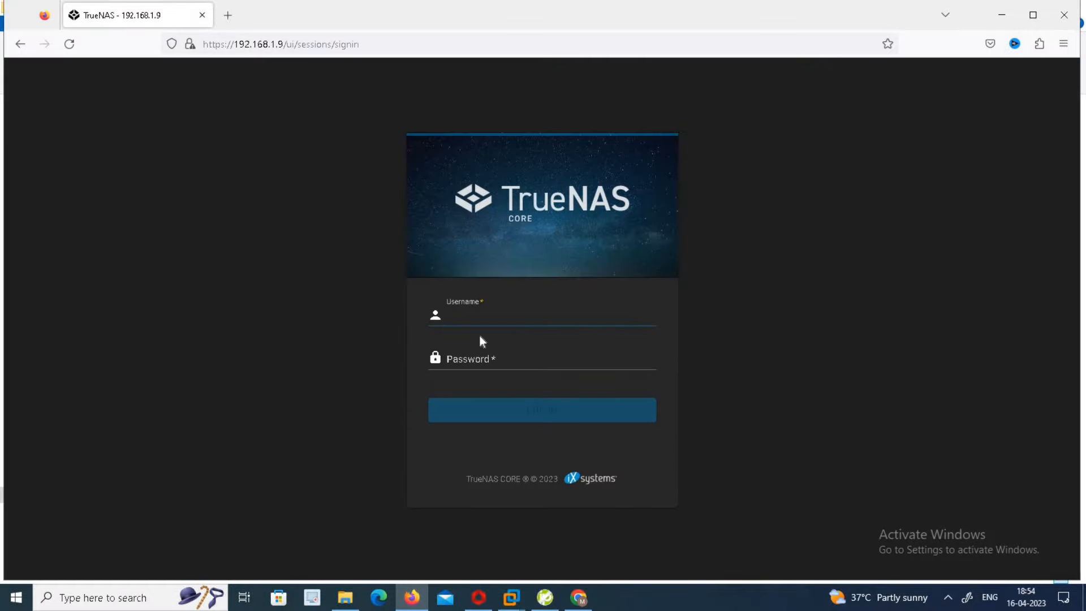
# Log in as root with the admin password and decline Firefox's offer to save it
pyautogui.write('root')
pyautogui.press('Tab')
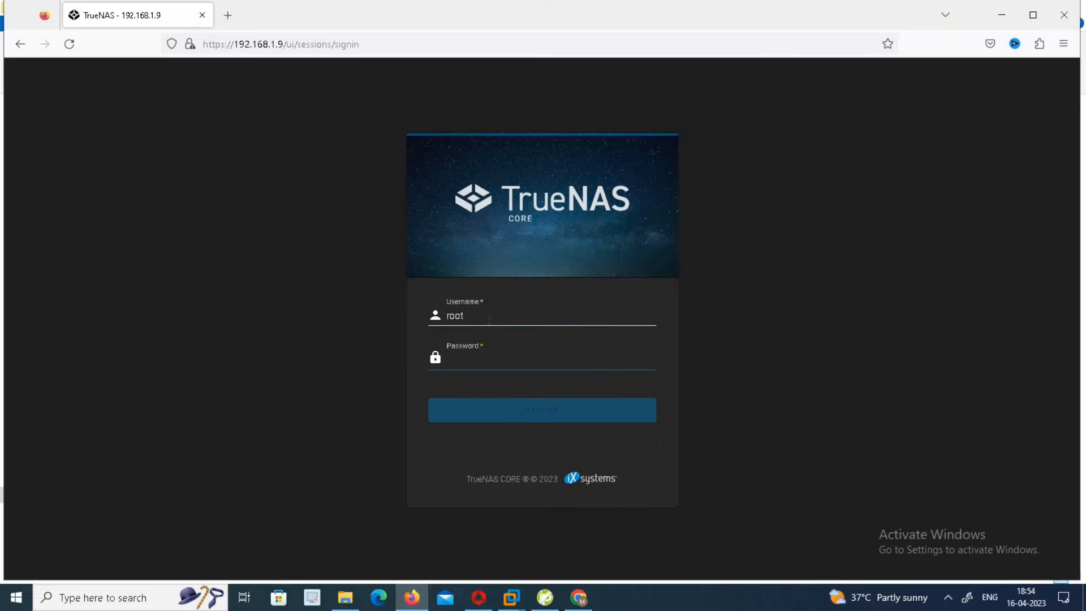
pyautogui.write('*******')
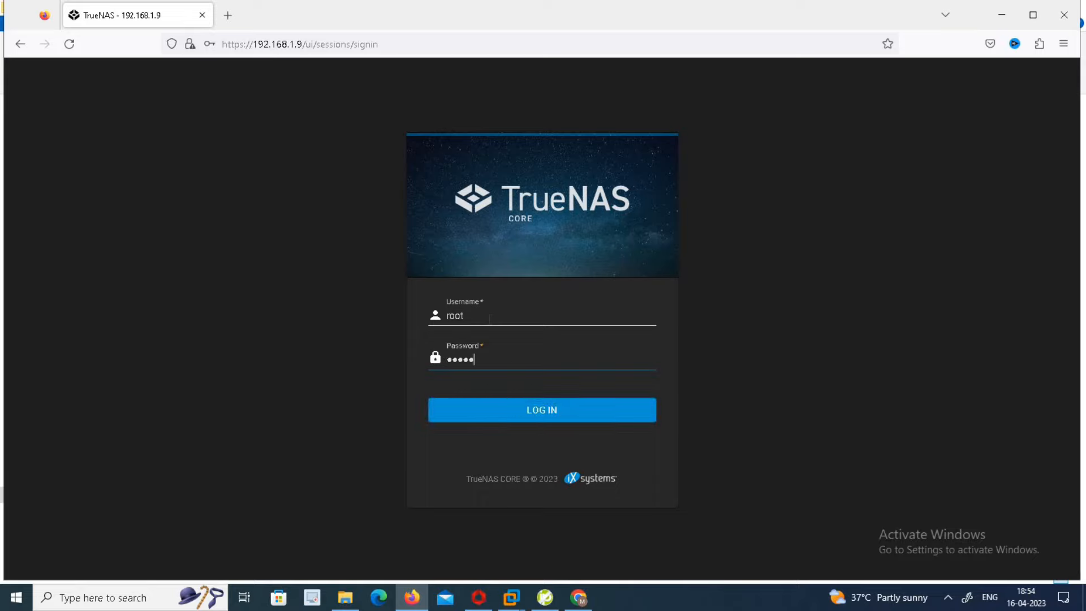
pyautogui.write('*****')
pyautogui.click(505, 413)
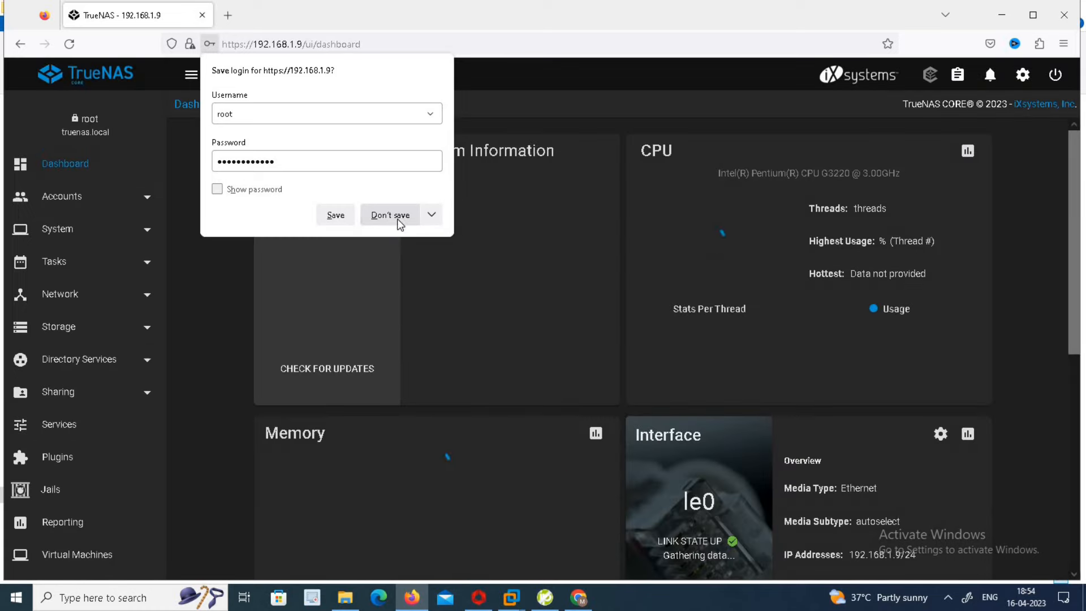
pyautogui.click(394, 215)
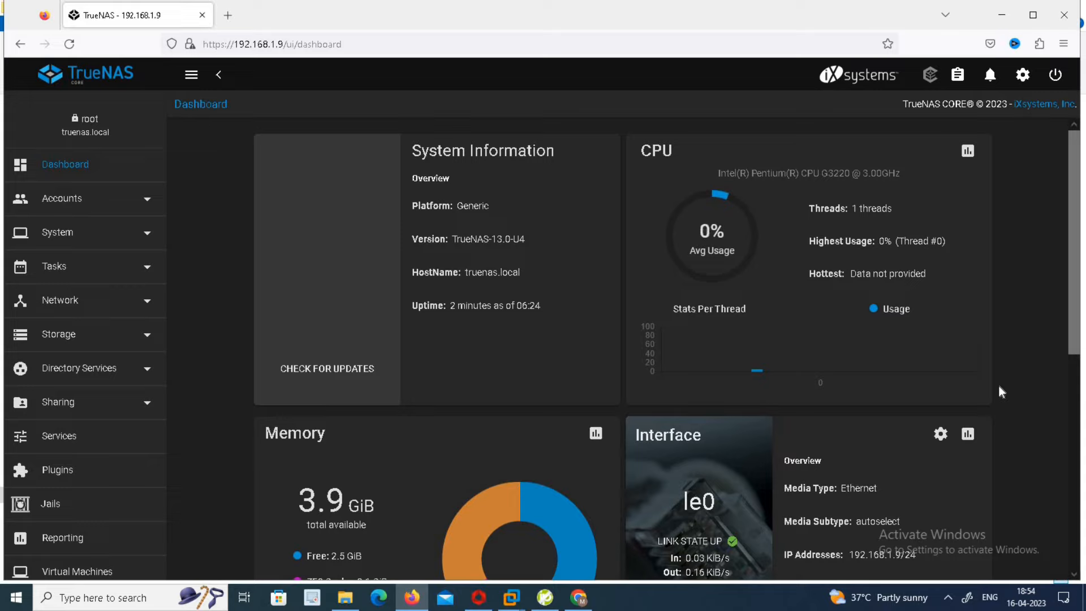
# Start a new pool named storage under Storage › Pools with disk ada0 in Data VDevs
pyautogui.click(149, 342)
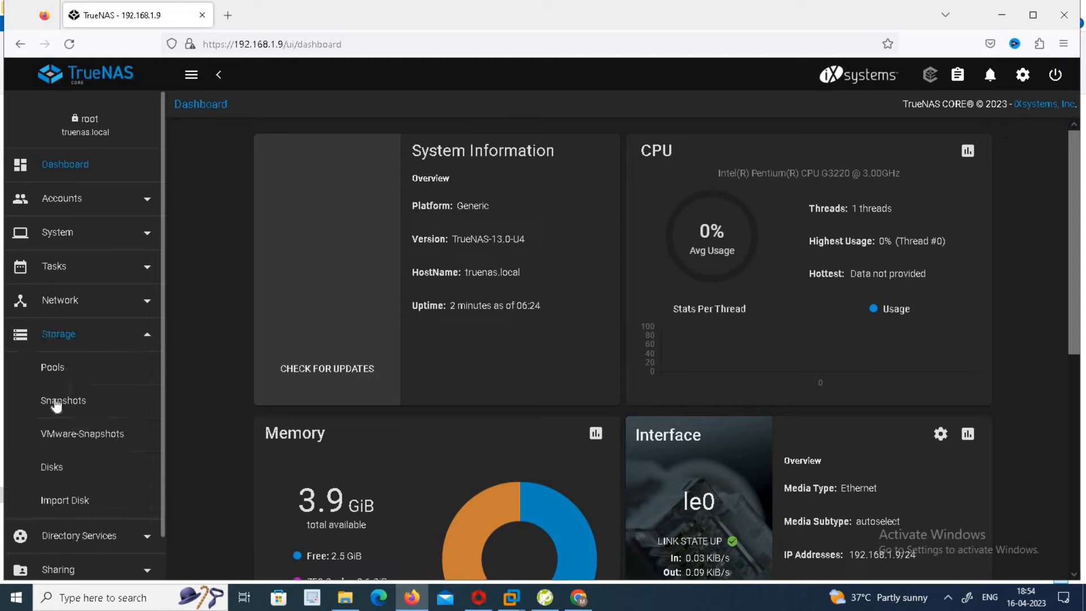
pyautogui.click(53, 371)
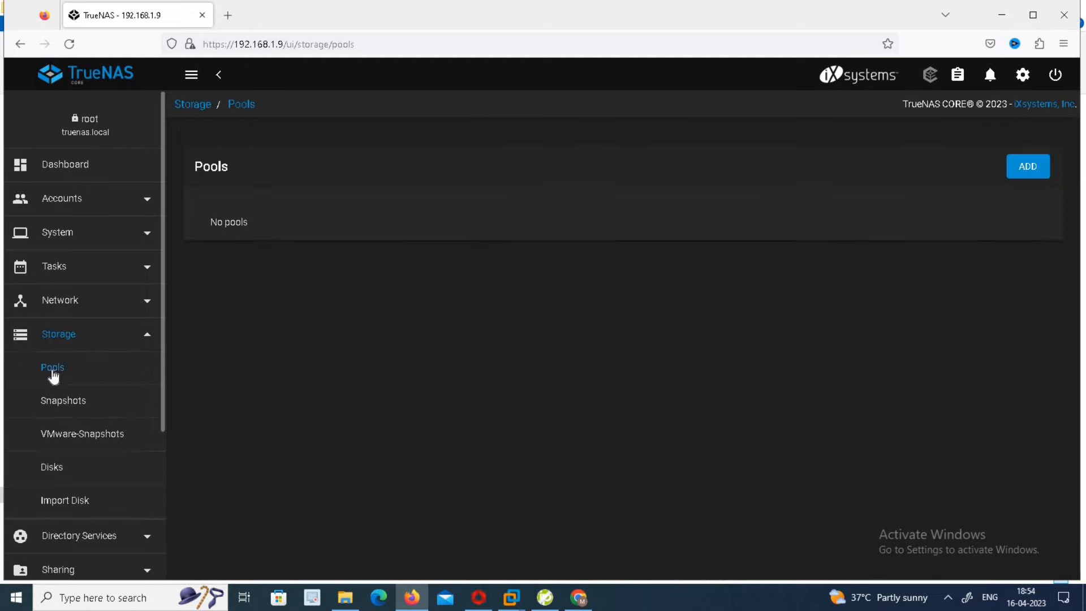
pyautogui.click(1028, 167)
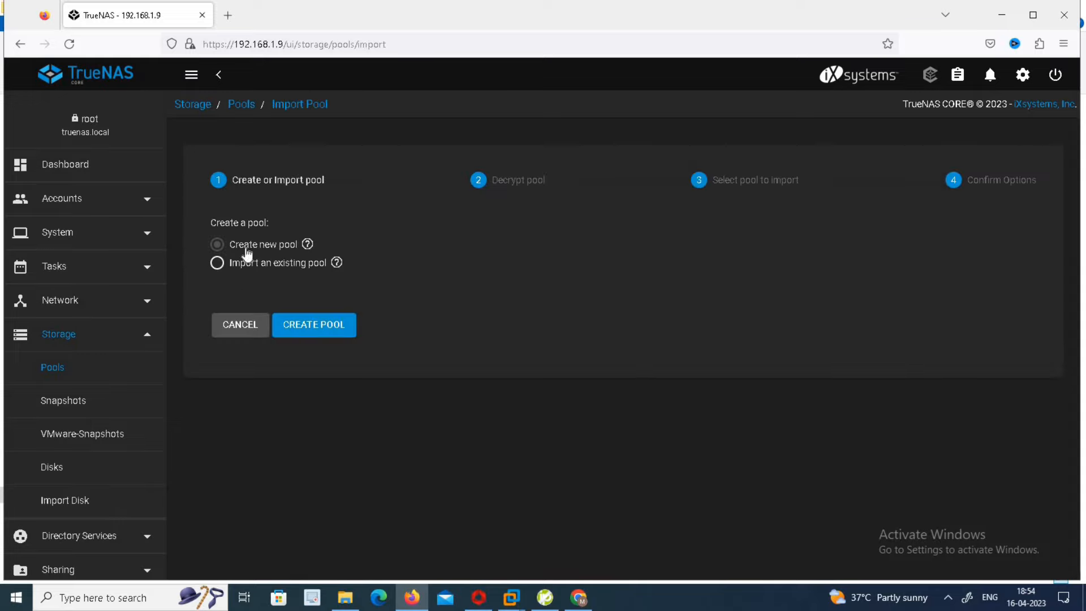
pyautogui.click(325, 335)
pyautogui.write('storage')
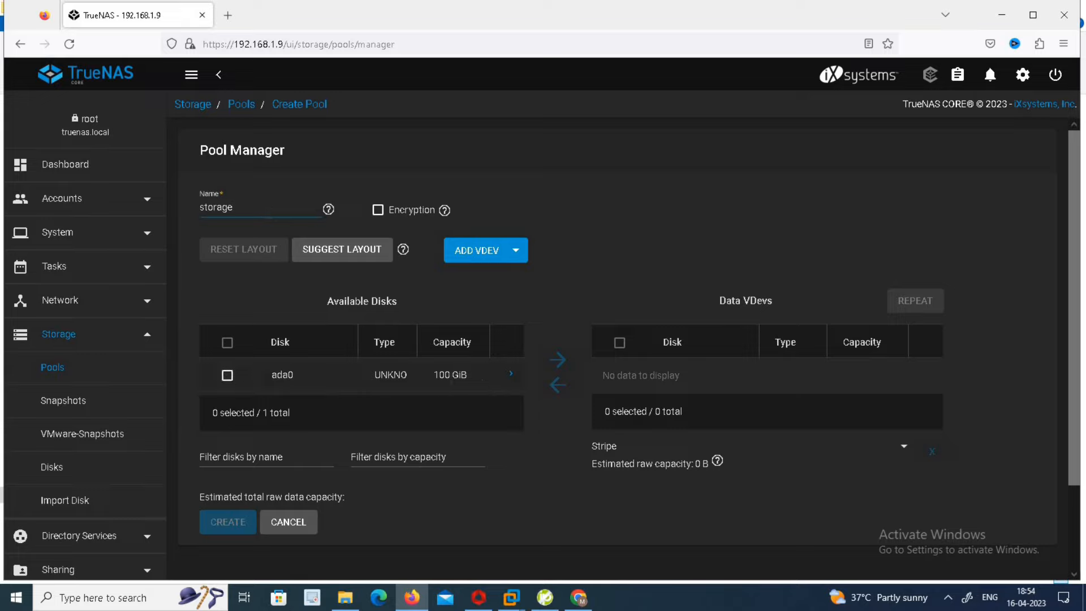
pyautogui.click(226, 377)
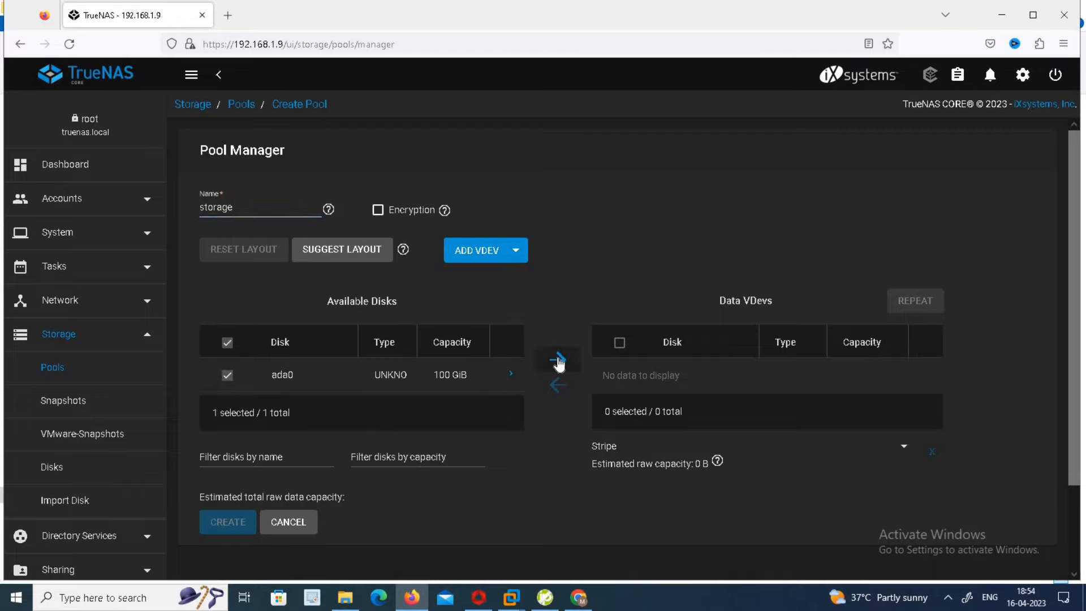
pyautogui.click(559, 361)
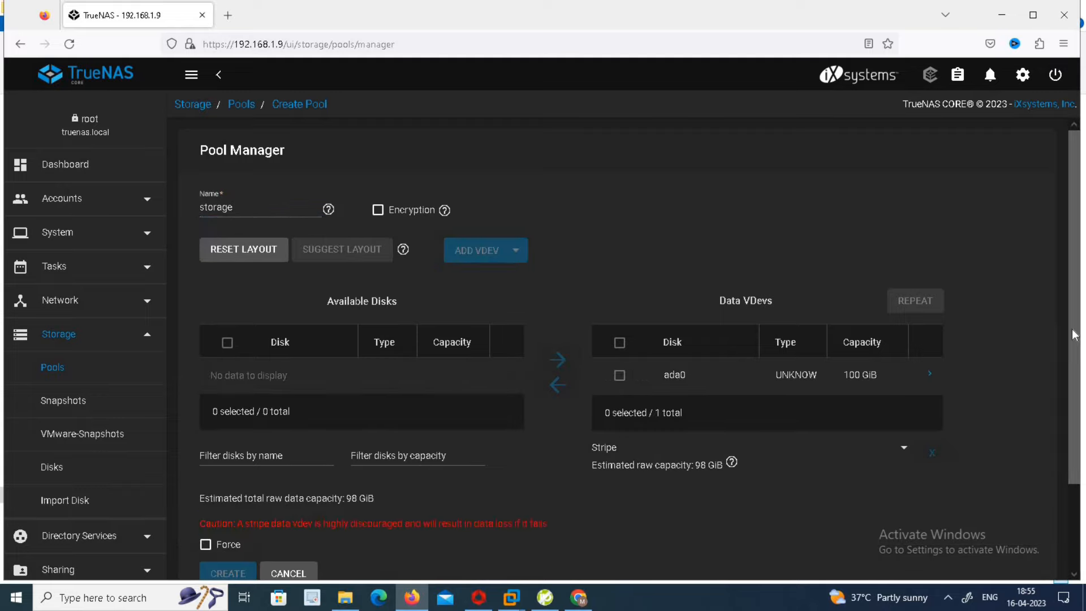
# Force and confirm the stripe layout, then create the pool, accepting that ada0 is erased
pyautogui.scroll(-1, 1075, 335)
pyautogui.scroll(-3, 1075, 396)
pyautogui.click(205, 443)
pyautogui.click(228, 471)
pyautogui.click(390, 381)
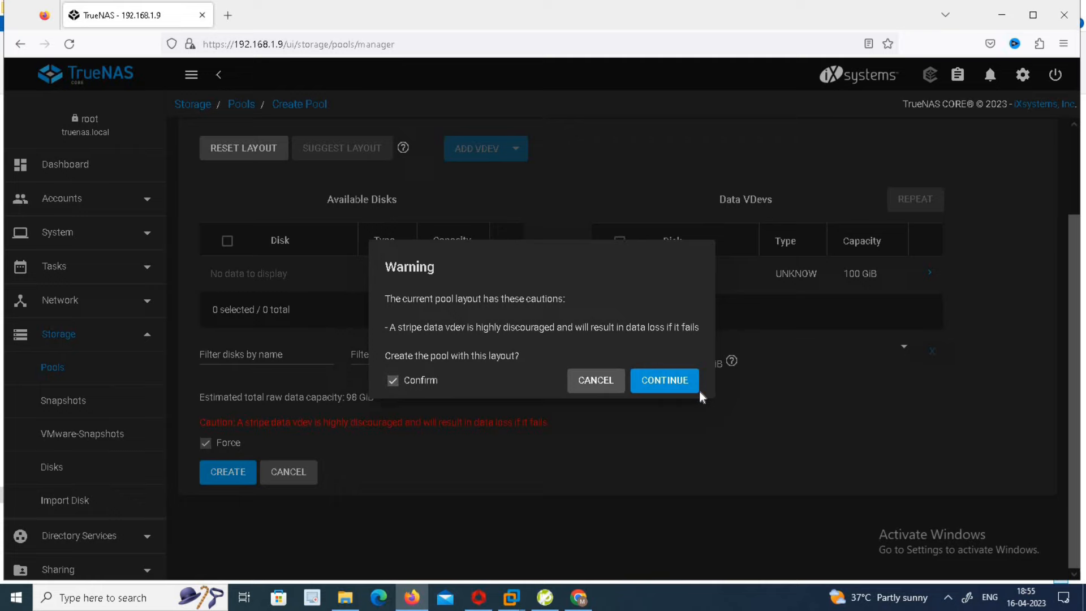
pyautogui.click(667, 380)
pyautogui.click(239, 474)
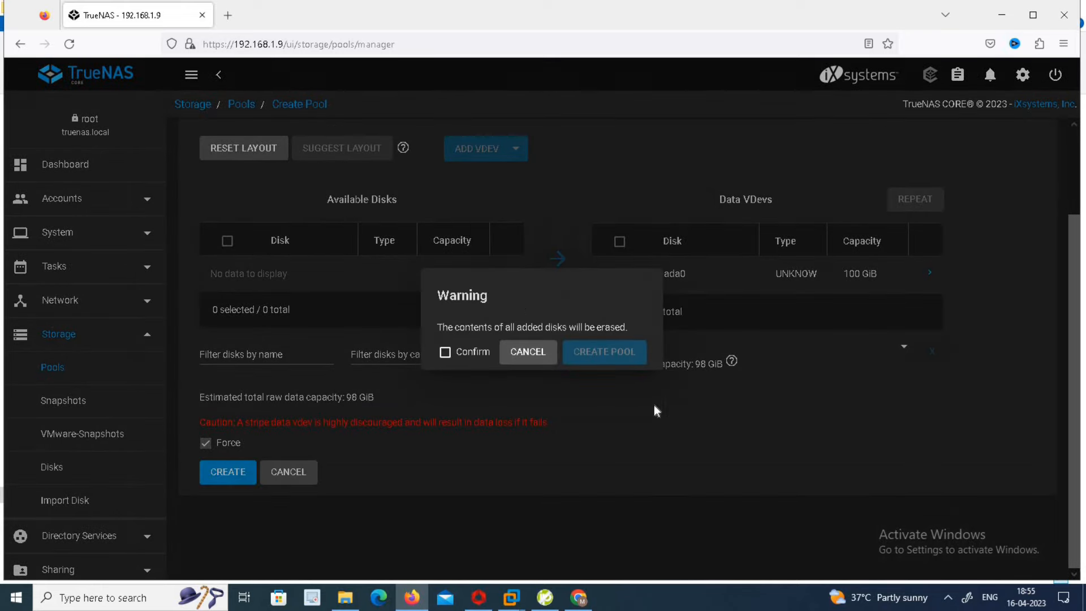
pyautogui.click(445, 352)
pyautogui.click(601, 353)
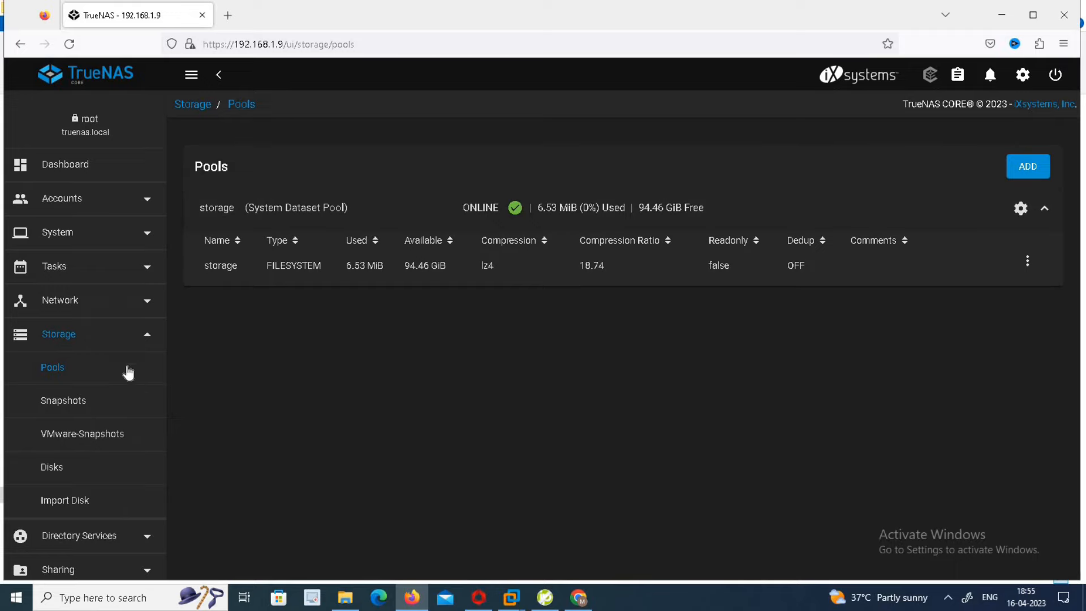
# Open Sharing › Windows Shares (SMB) from the sidebar
pyautogui.moveTo(160, 318); pyautogui.dragTo(165, 439)
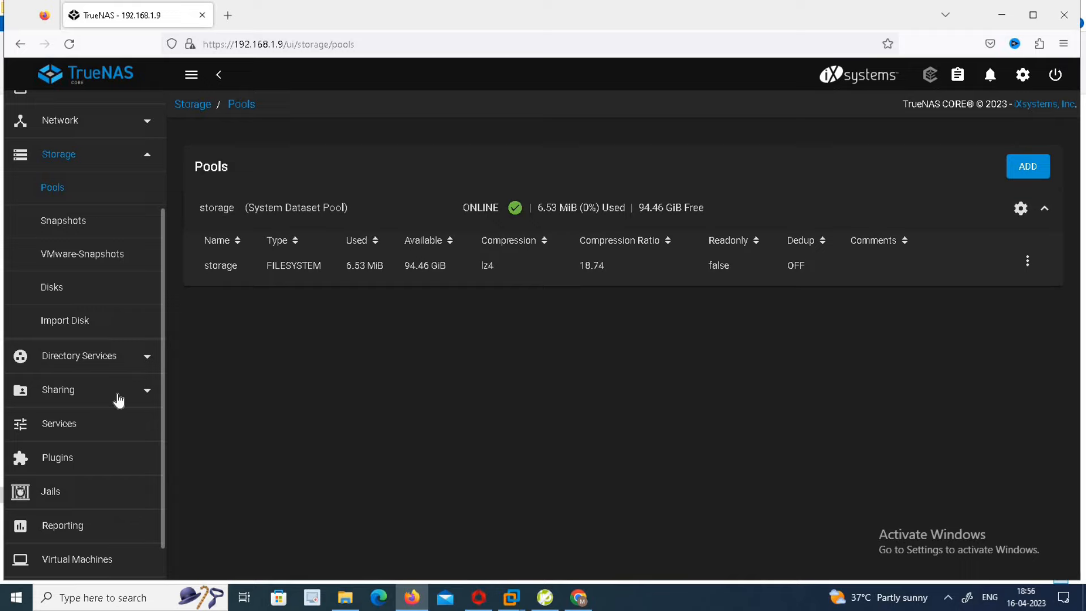
pyautogui.click(119, 400)
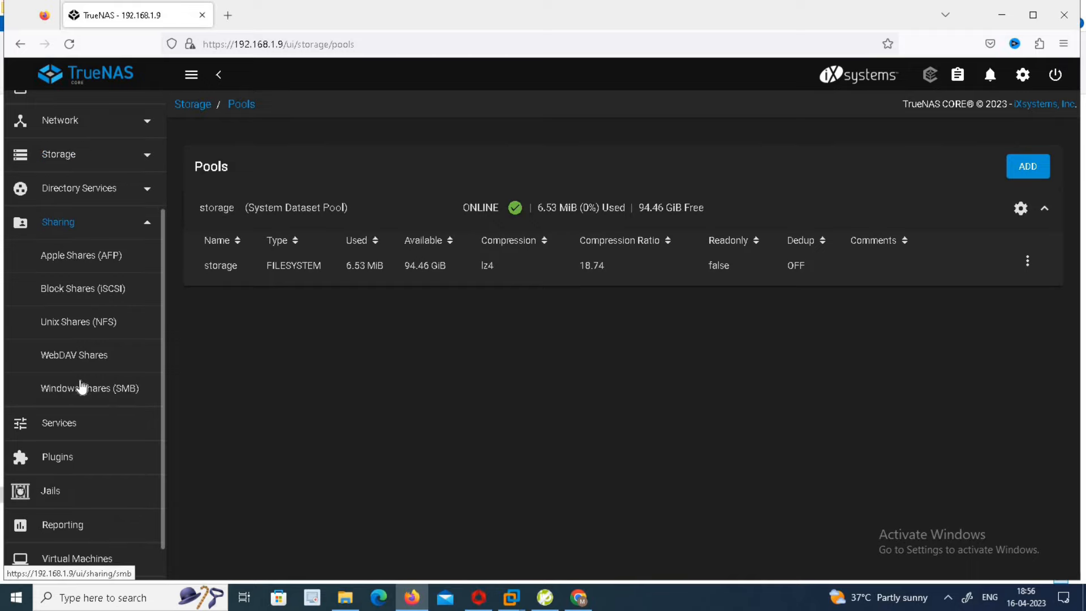
pyautogui.click(102, 393)
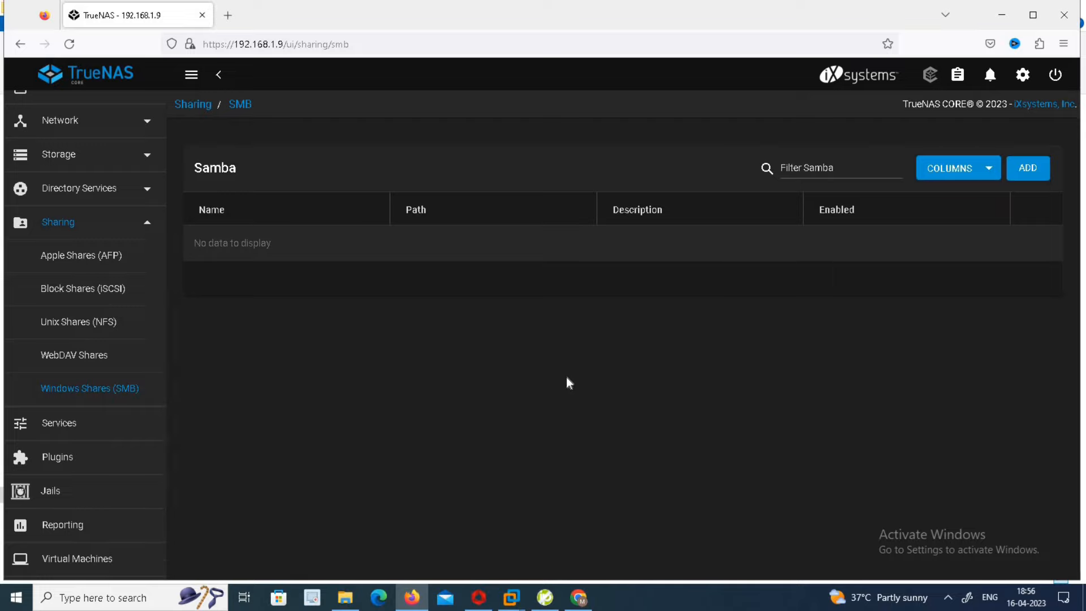
# Add the SMB share storage with path /mnt/storage and enable the SMB service
pyautogui.click(1034, 169)
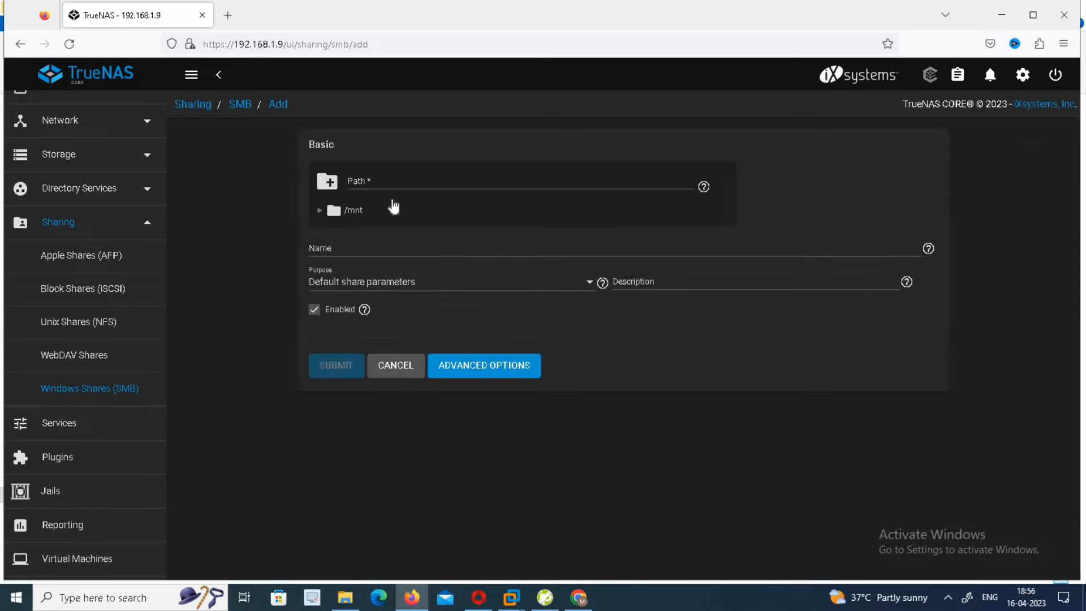
pyautogui.click(379, 181)
pyautogui.write('stor')
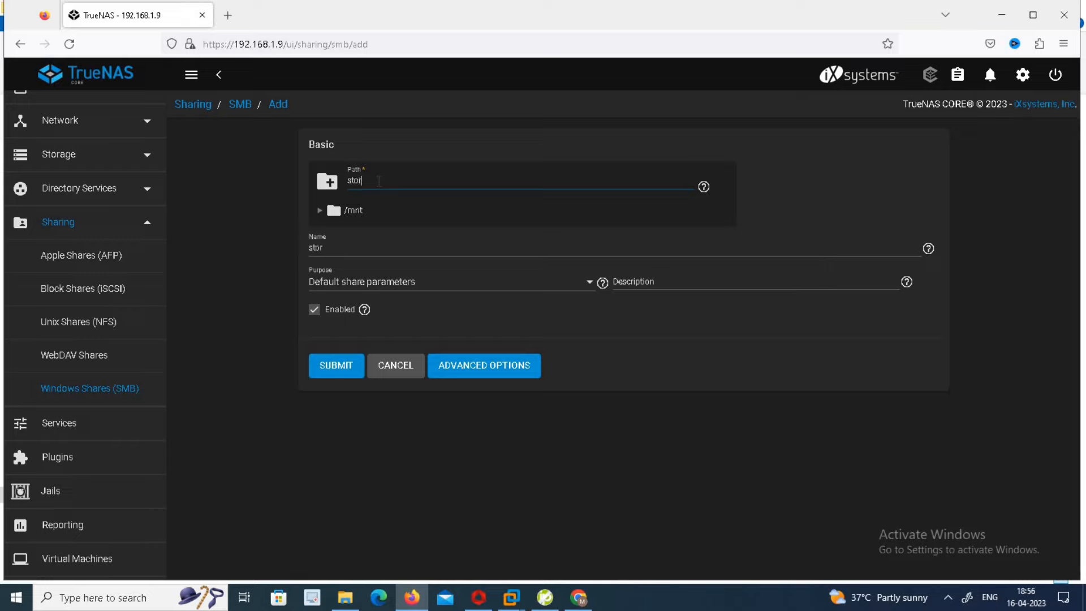
pyautogui.write('age')
pyautogui.click(320, 212)
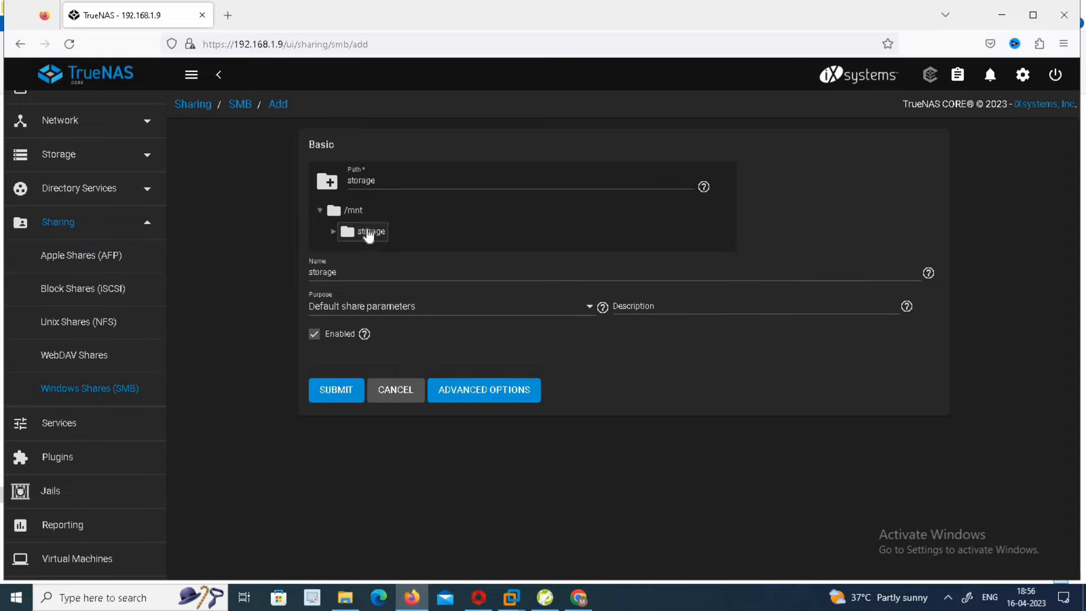
pyautogui.click(368, 233)
pyautogui.click(338, 394)
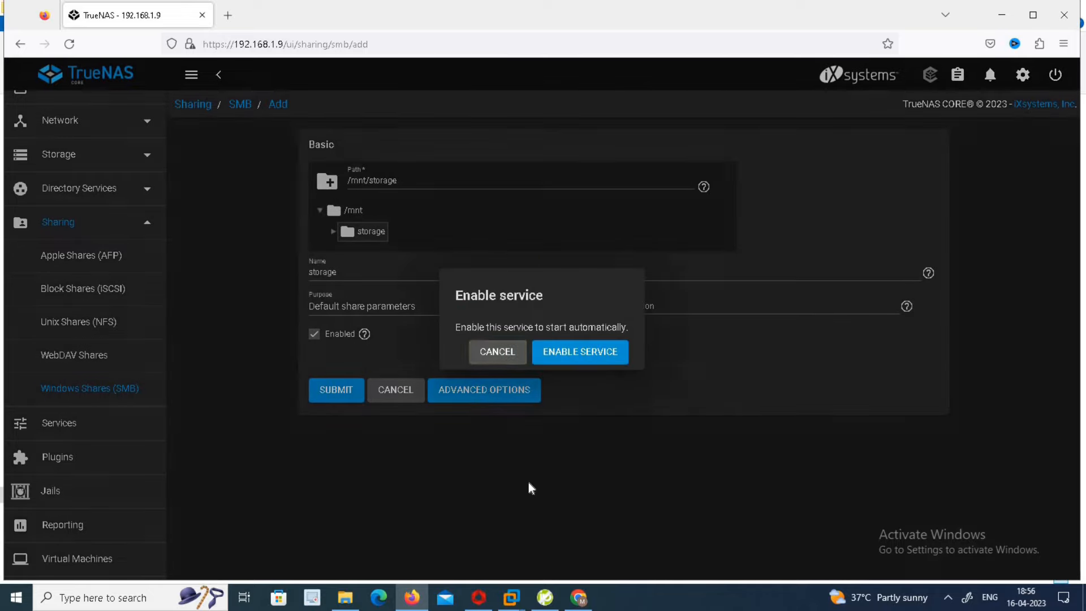
pyautogui.click(586, 354)
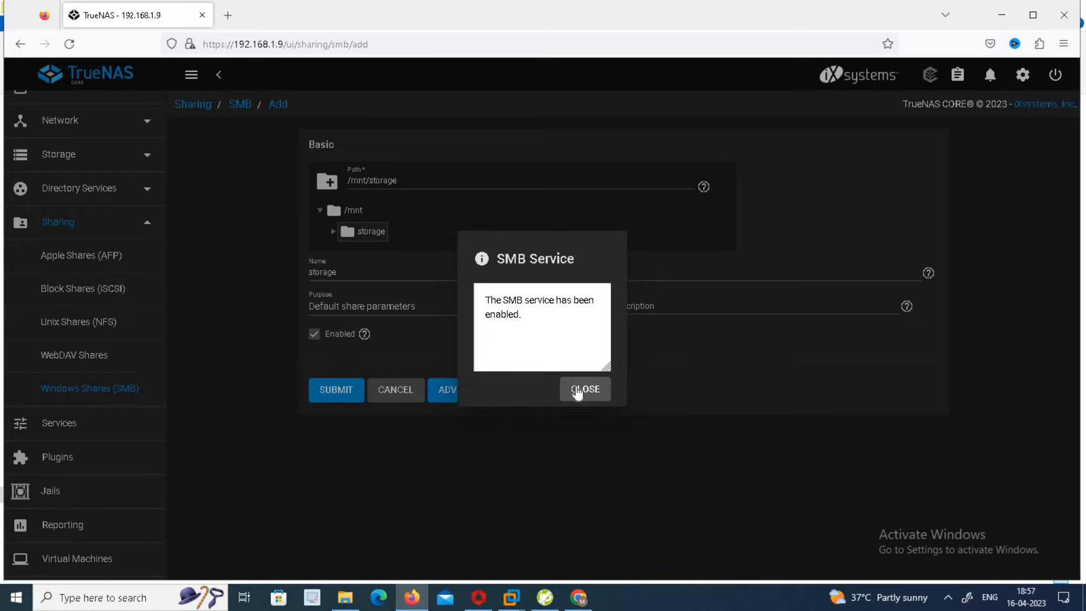
pyautogui.click(586, 390)
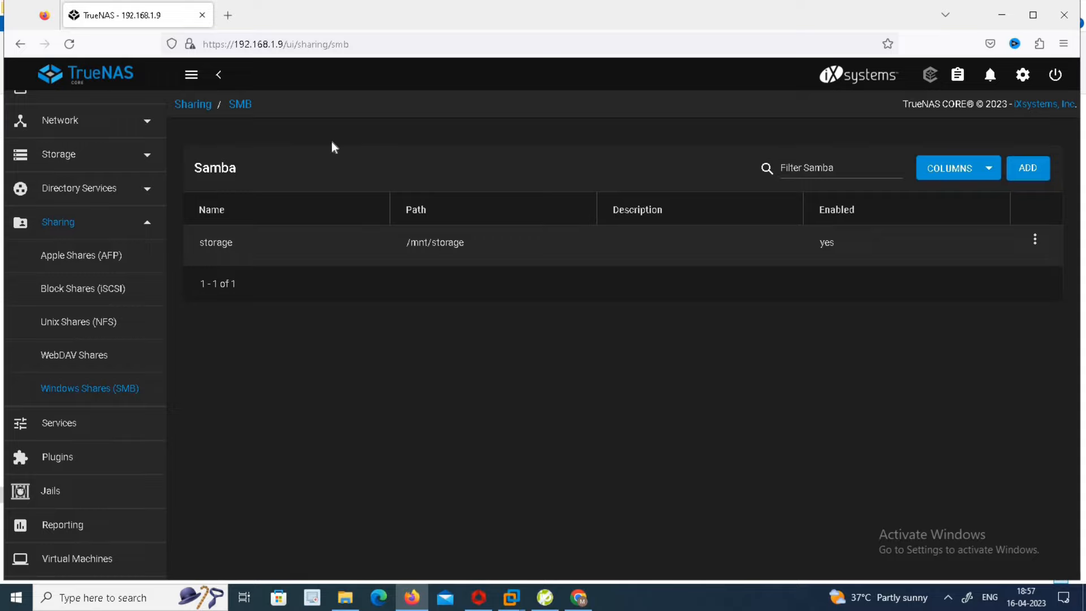
# Start a new user under Accounts › Users with full name and username user1
pyautogui.moveTo(160, 239); pyautogui.dragTo(174, 100)
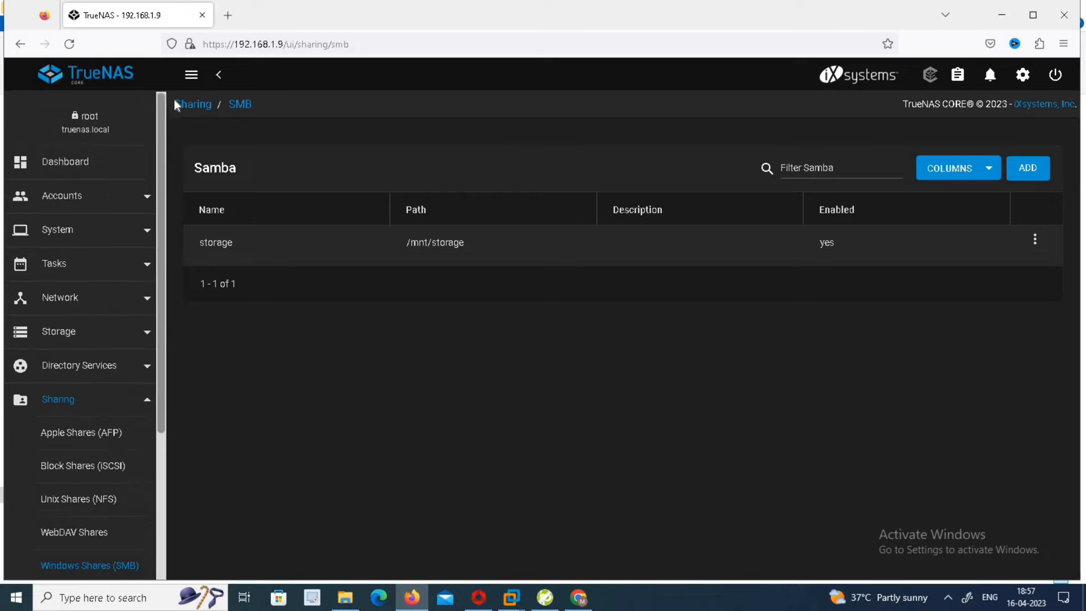
pyautogui.click(118, 207)
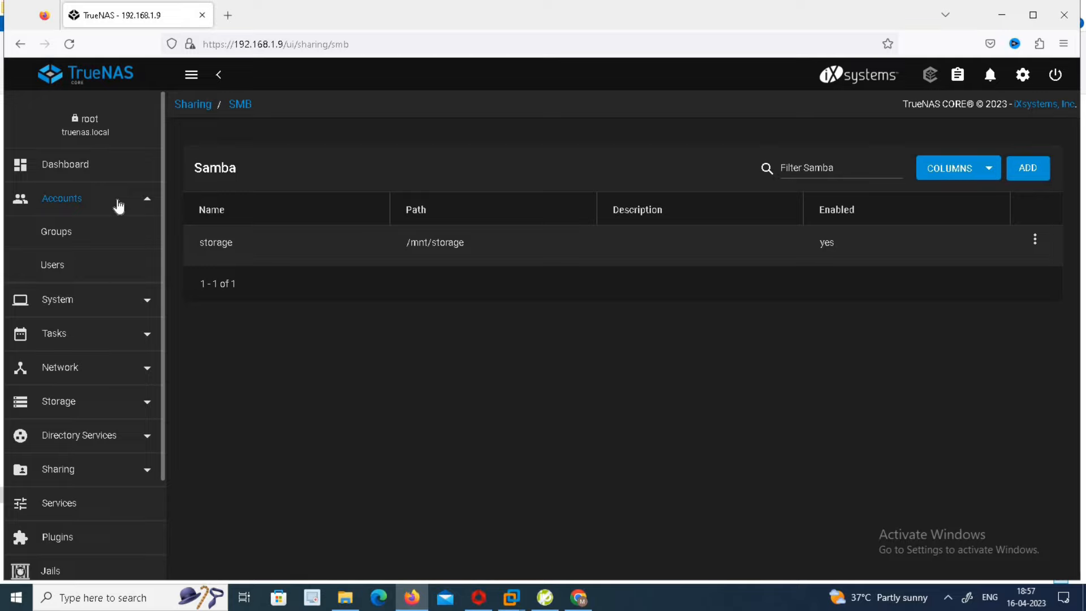
pyautogui.click(62, 265)
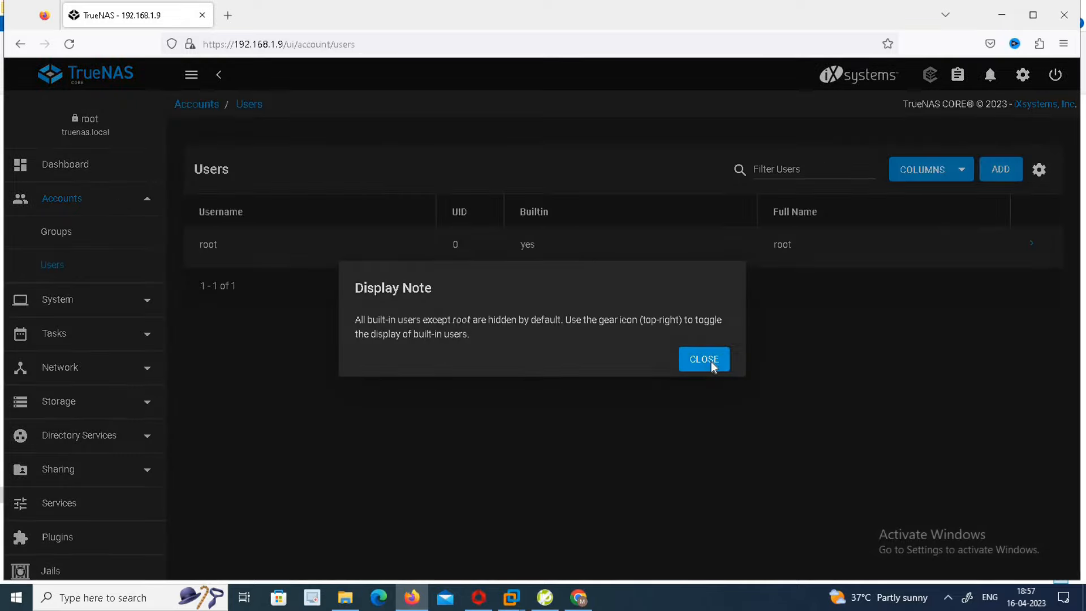
pyautogui.click(712, 366)
pyautogui.click(1000, 171)
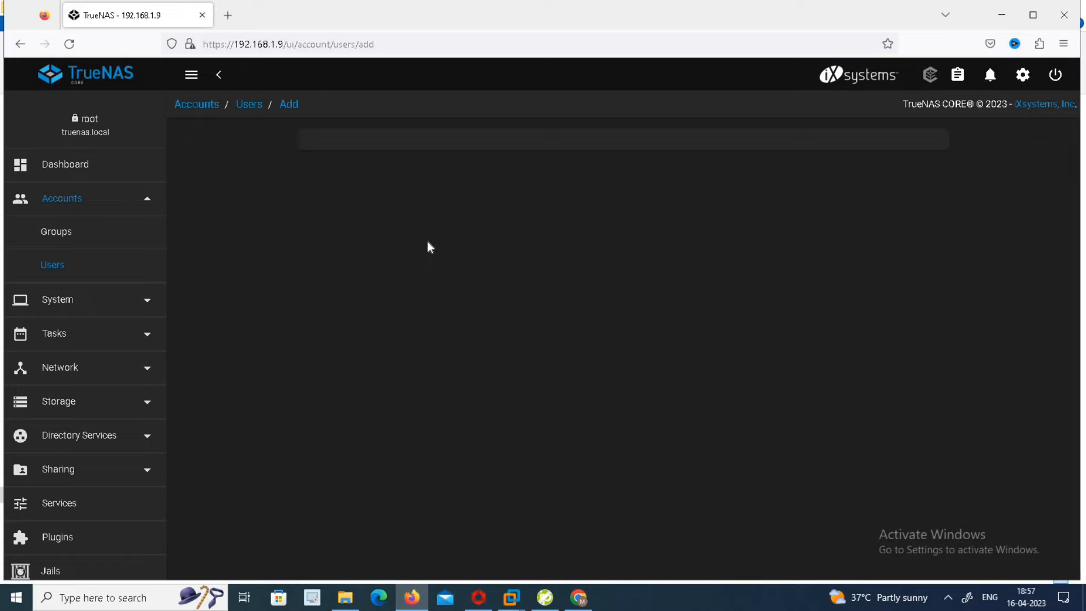
pyautogui.click(451, 179)
pyautogui.write('user1')
pyautogui.press('Tab')
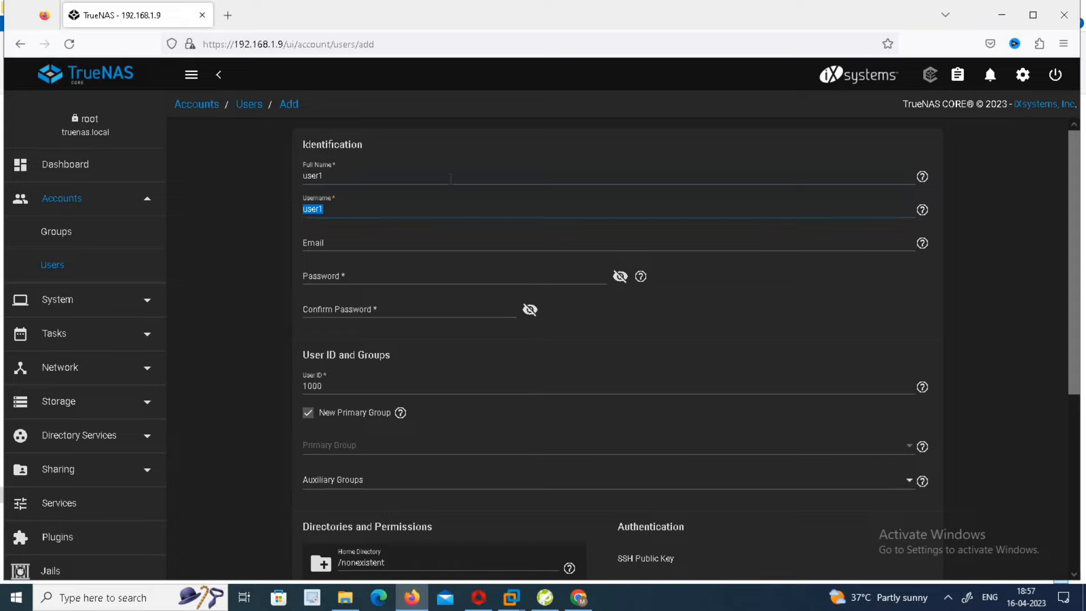
# Enter and confirm user1's password, set home directory /mnt/storage, and submit the account
pyautogui.click(435, 276)
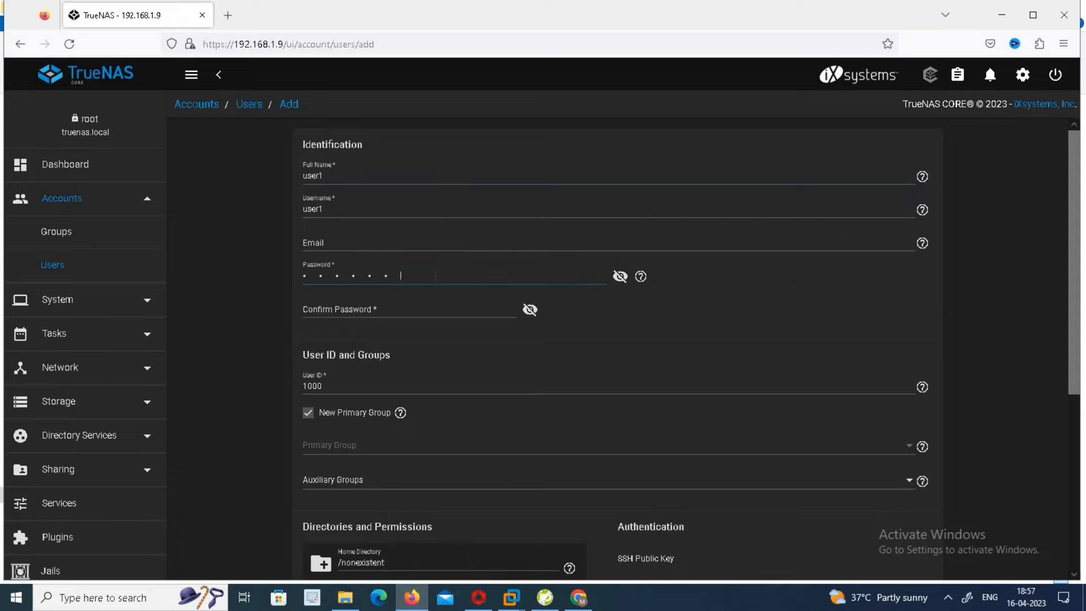
pyautogui.write('••••')
pyautogui.press('Tab')
pyautogui.write('••••••••••••••••••••')
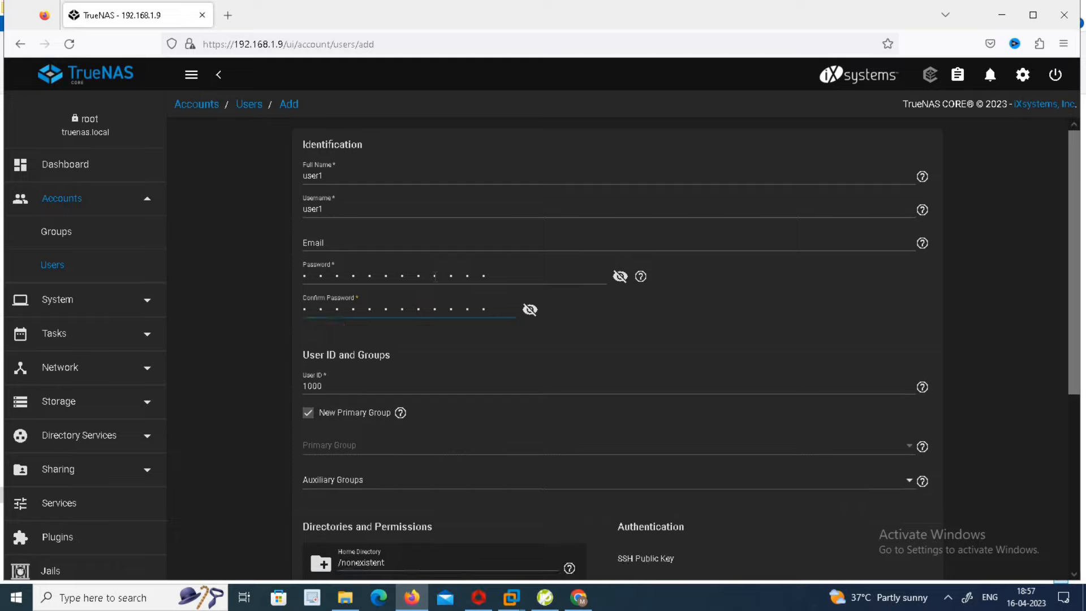
pyautogui.moveTo(1078, 275); pyautogui.dragTo(1083, 415)
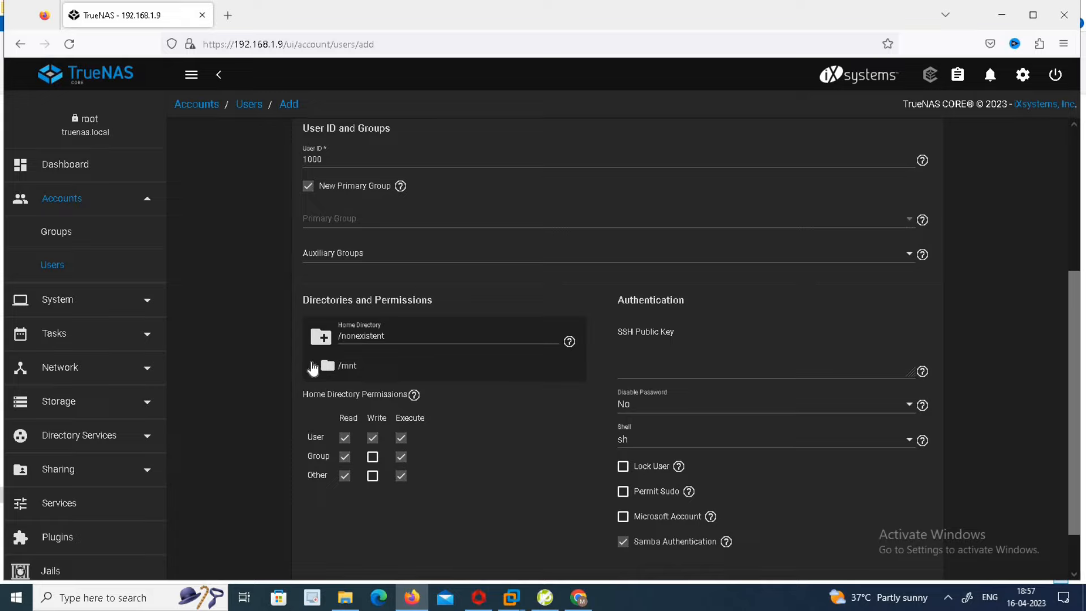
pyautogui.click(314, 365)
pyautogui.click(366, 387)
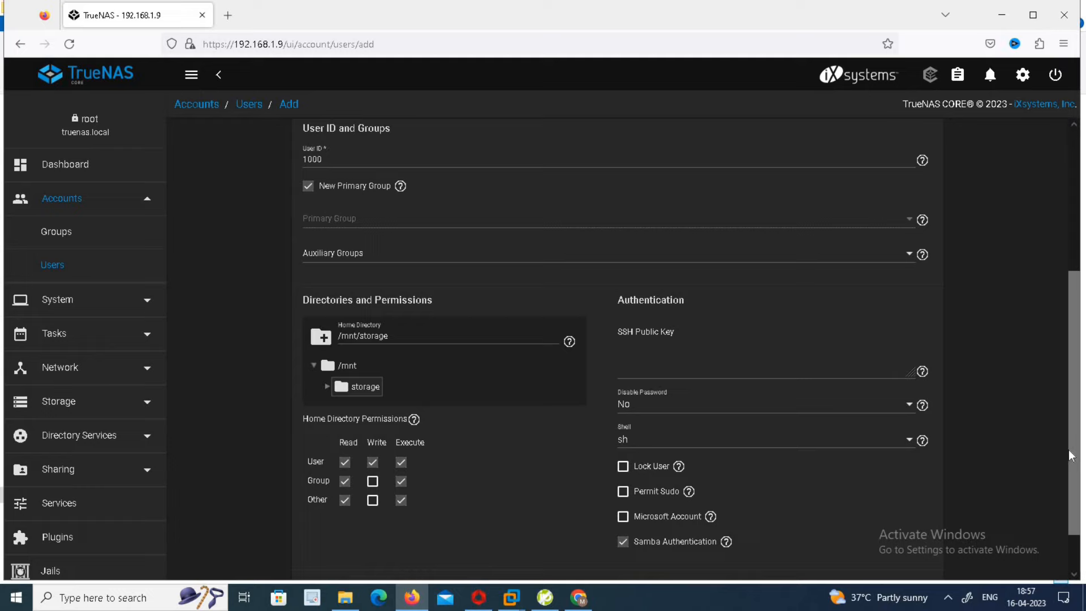
pyautogui.scroll(-2, 1077, 491)
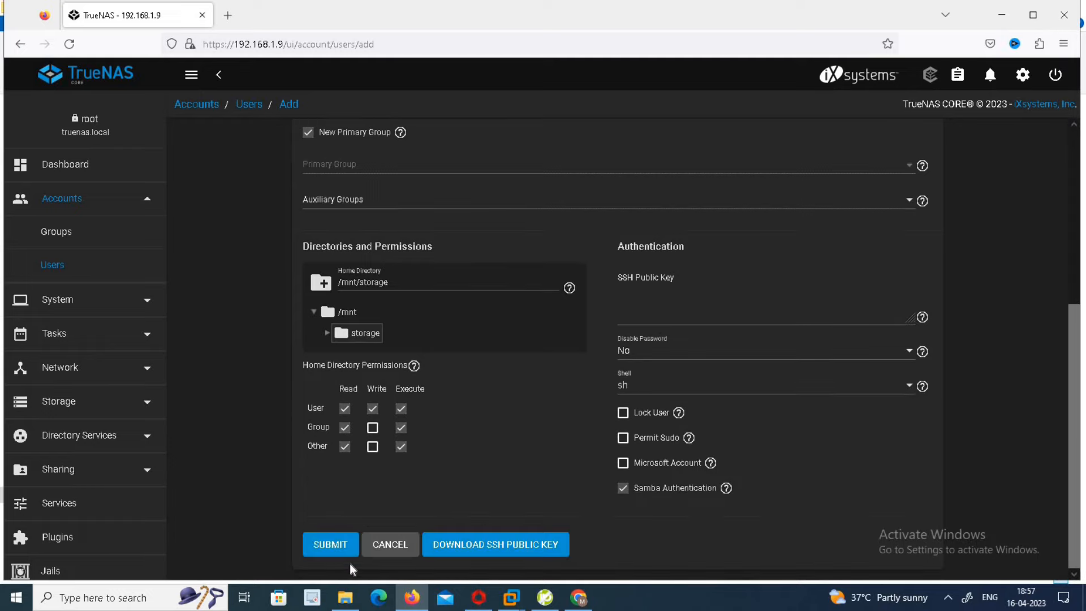
pyautogui.click(333, 545)
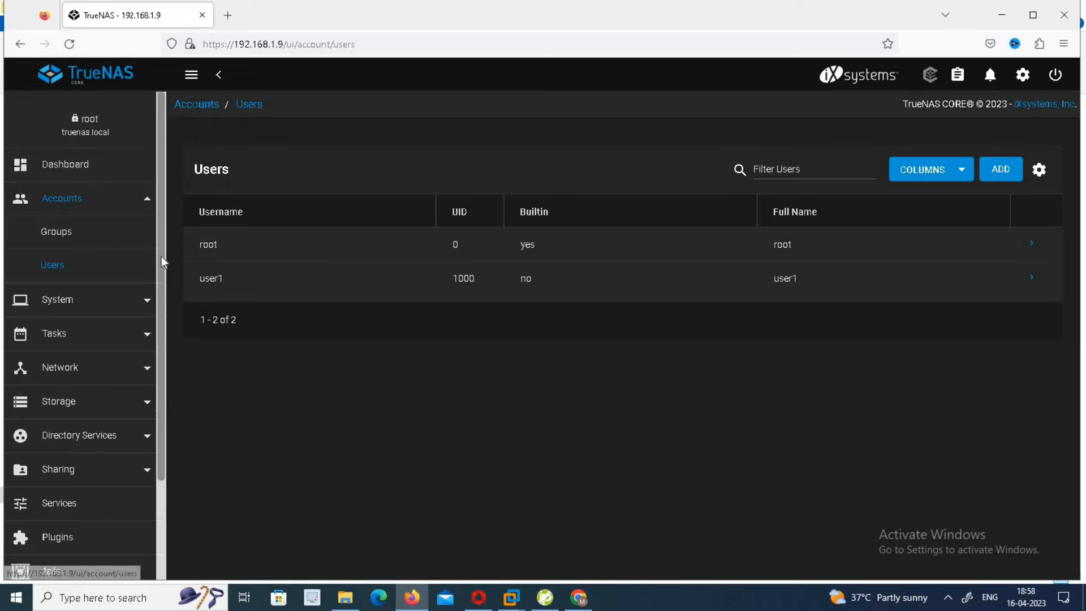
# Open the storage share's Edit Share ACL and name the entry user1
pyautogui.moveTo(161, 256); pyautogui.dragTo(159, 437)
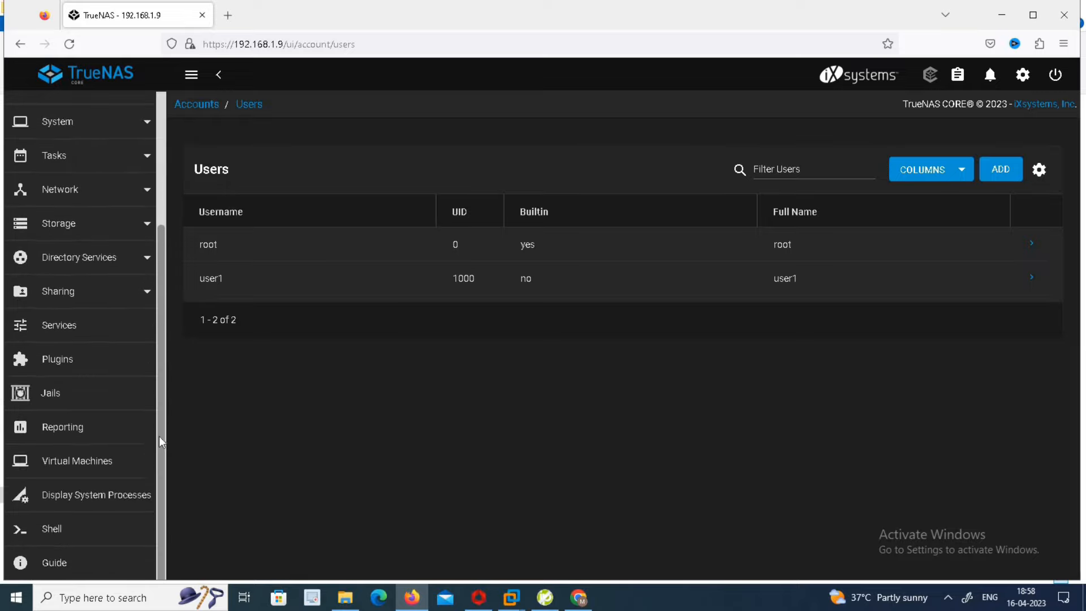
pyautogui.click(90, 295)
pyautogui.click(101, 396)
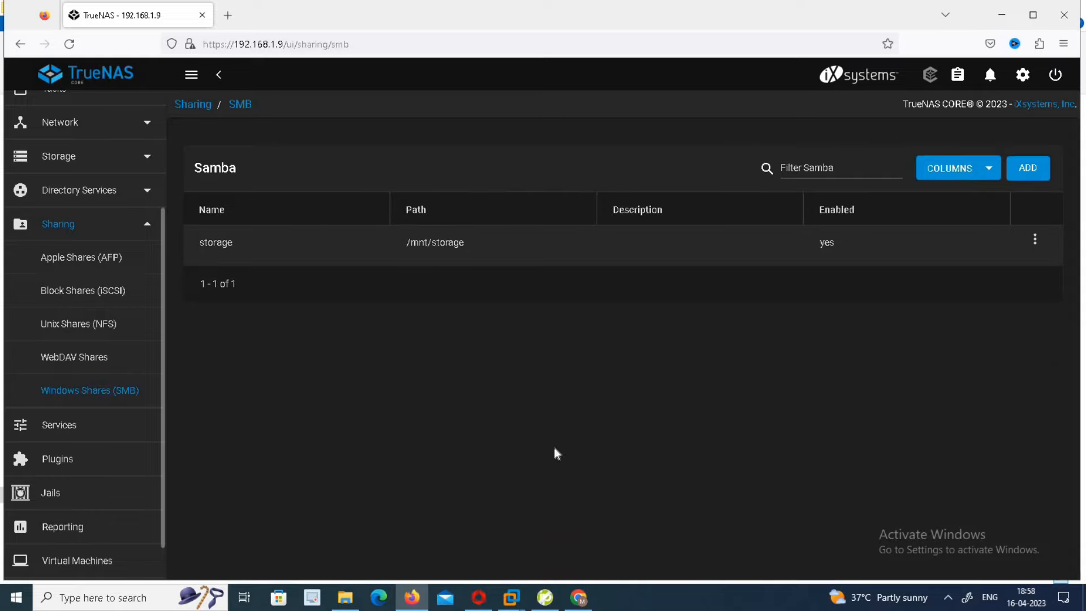
pyautogui.click(1036, 241)
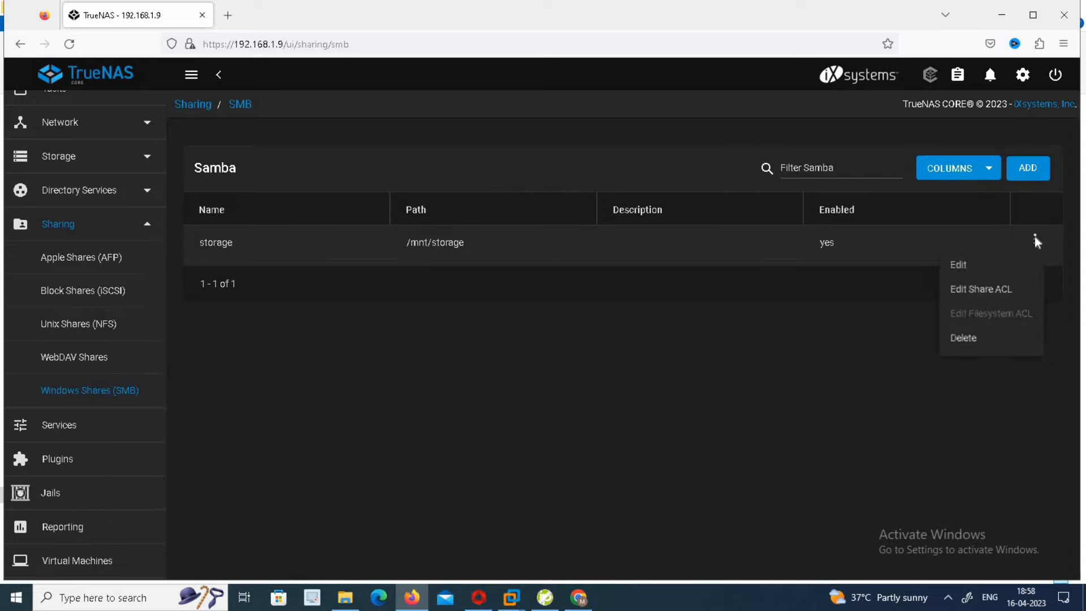
pyautogui.click(988, 289)
pyautogui.click(707, 266)
pyautogui.press('BackSpace')
pyautogui.press('BackSpace')
pyautogui.press('BackSpace')
pyautogui.press('BackSpace')
pyautogui.press('BackSpace')
pyautogui.press('BackSpace')
pyautogui.press('BackSpace')
pyautogui.press('BackSpace')
pyautogui.write('user1')
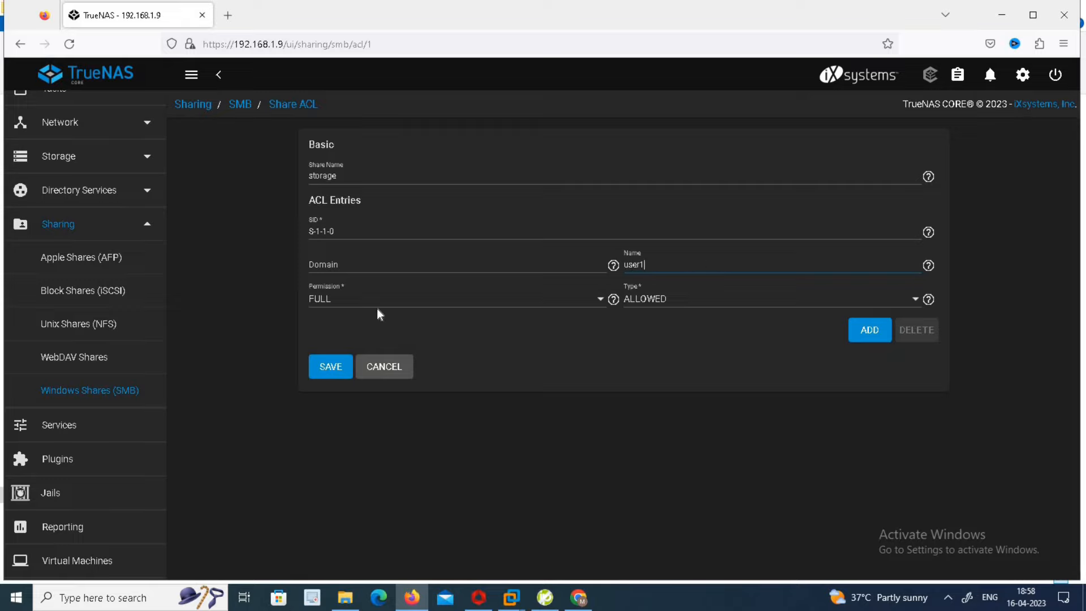
# Set the entry to FULL permission, SID S-1-1-1, type ALLOWED, and save the ACL
pyautogui.click(376, 307)
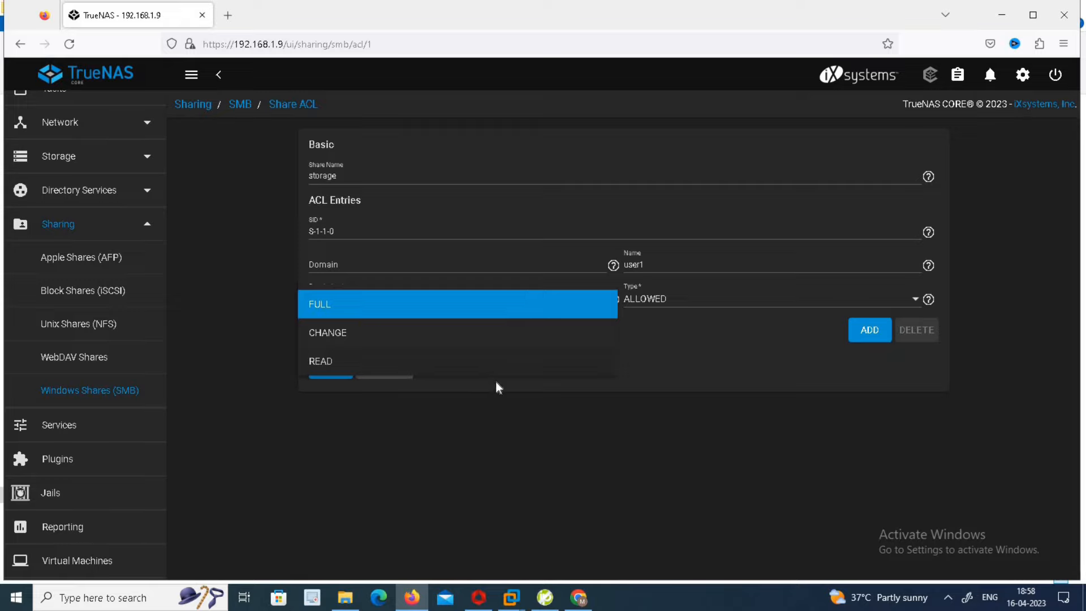
pyautogui.click(443, 304)
pyautogui.click(365, 231)
pyautogui.press('BackSpace')
pyautogui.write('1')
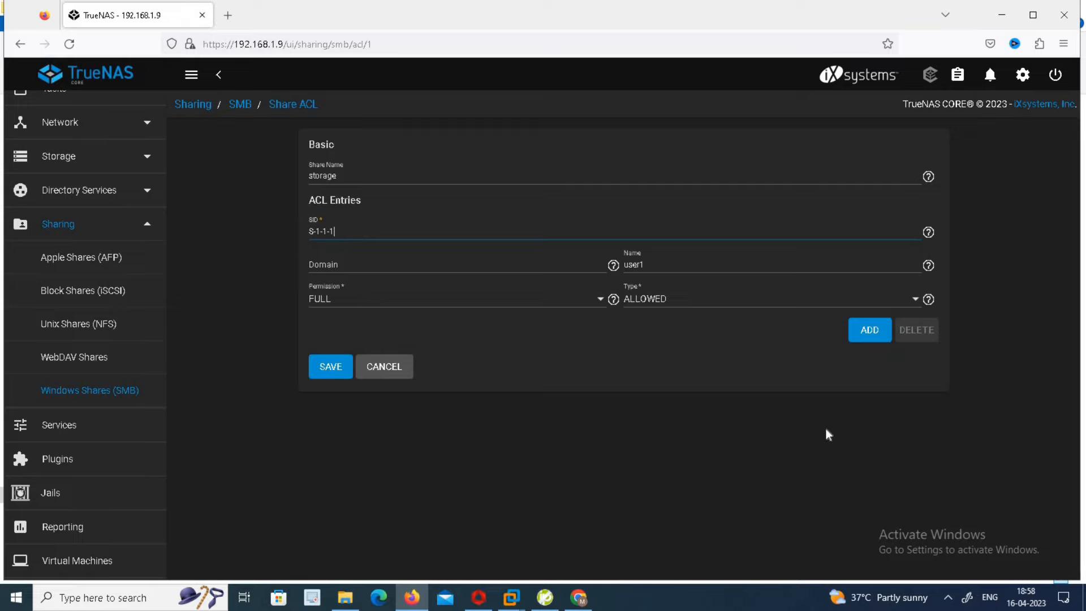
pyautogui.click(729, 307)
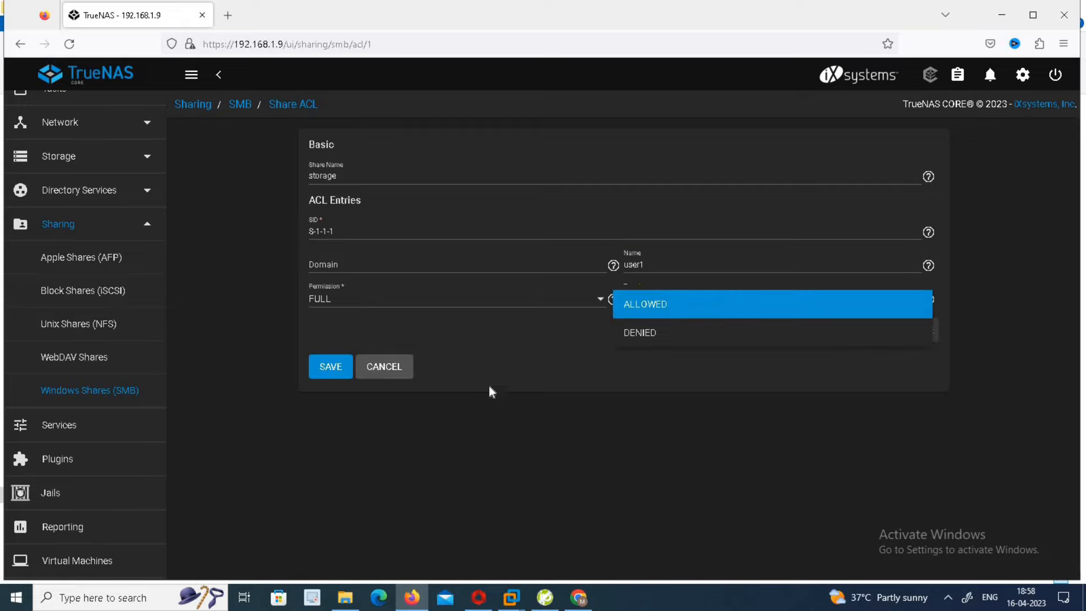
pyautogui.click(510, 359)
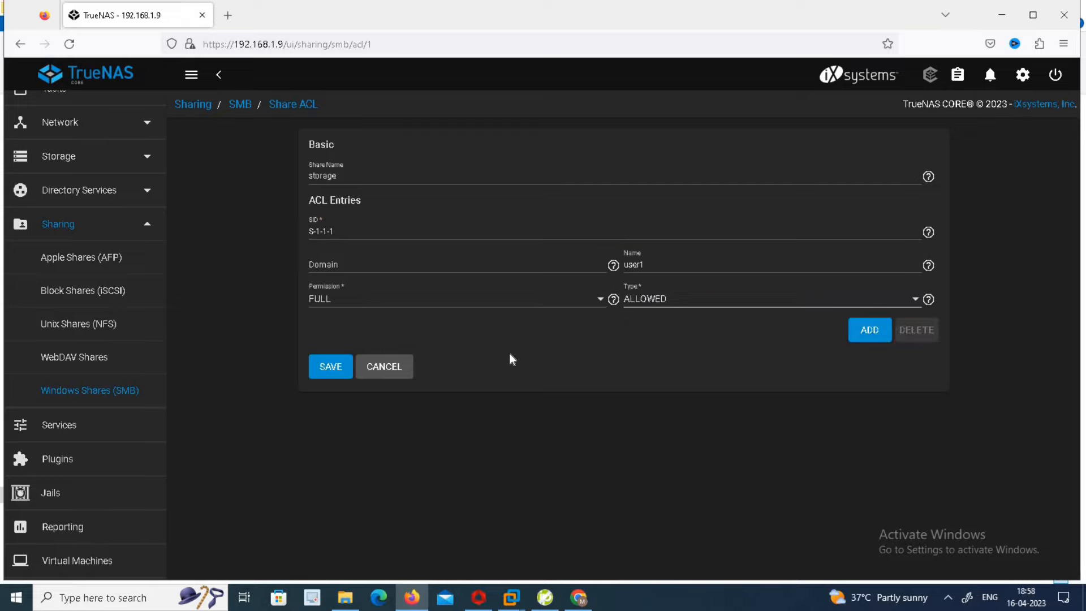
pyautogui.click(331, 368)
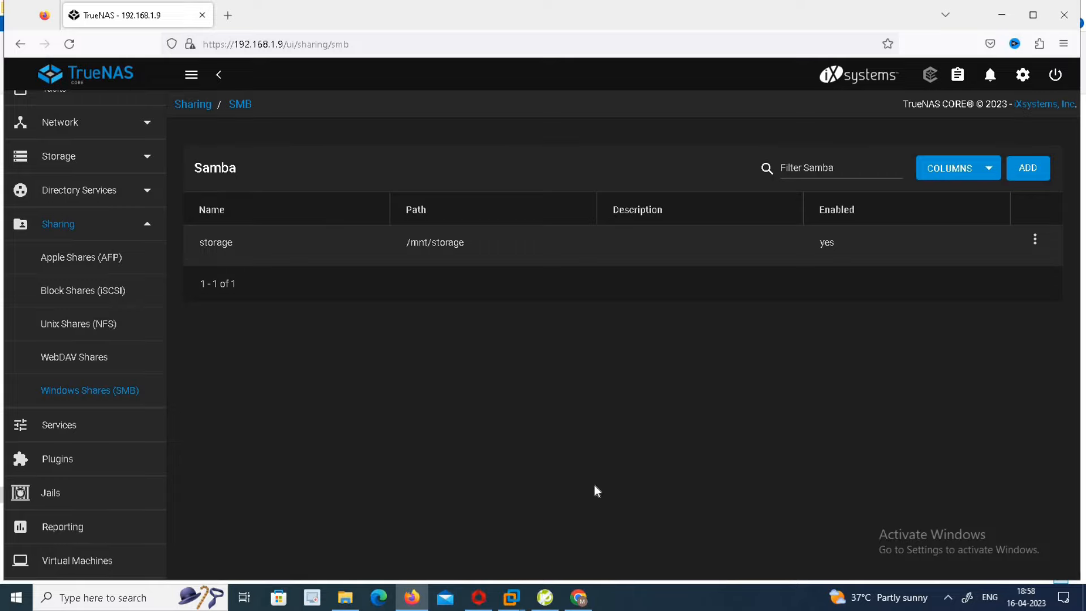
# Sign in to No-IP in Chrome and dismiss the account configuration prompt
pyautogui.click(578, 598)
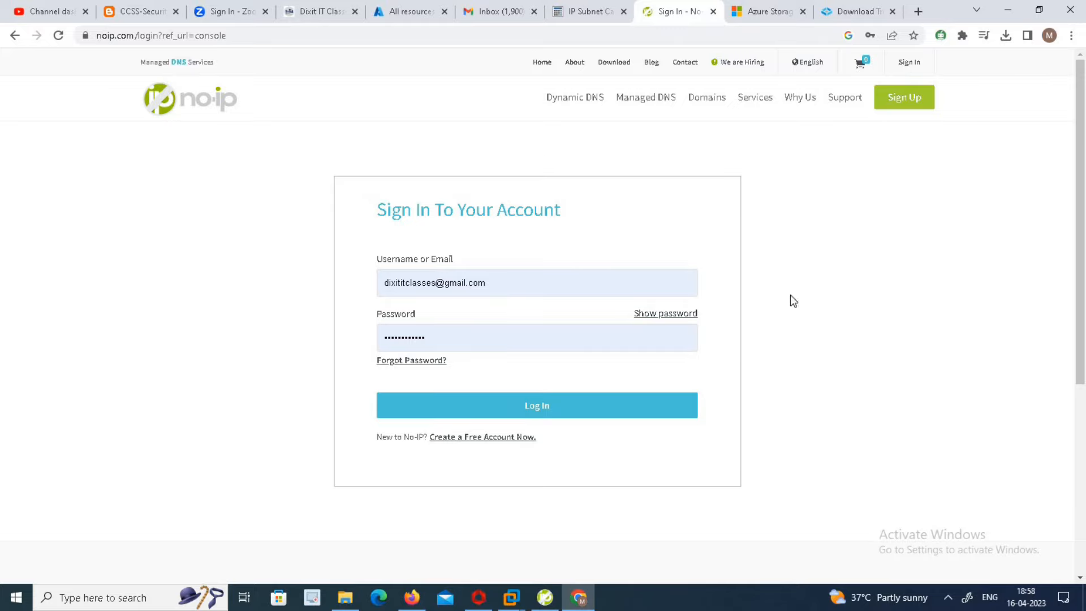
pyautogui.click(544, 412)
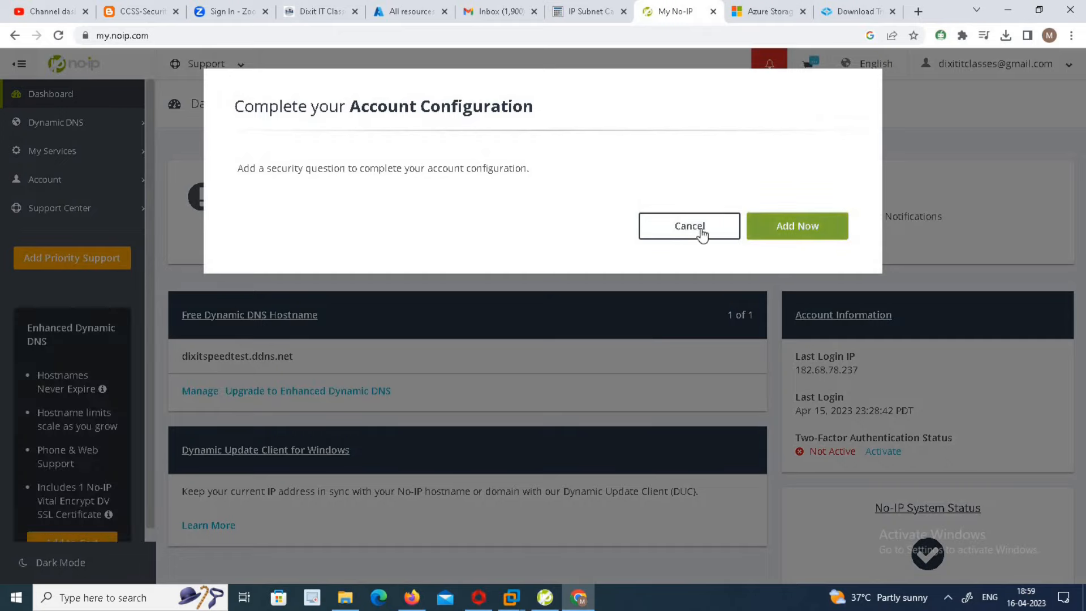
pyautogui.click(693, 227)
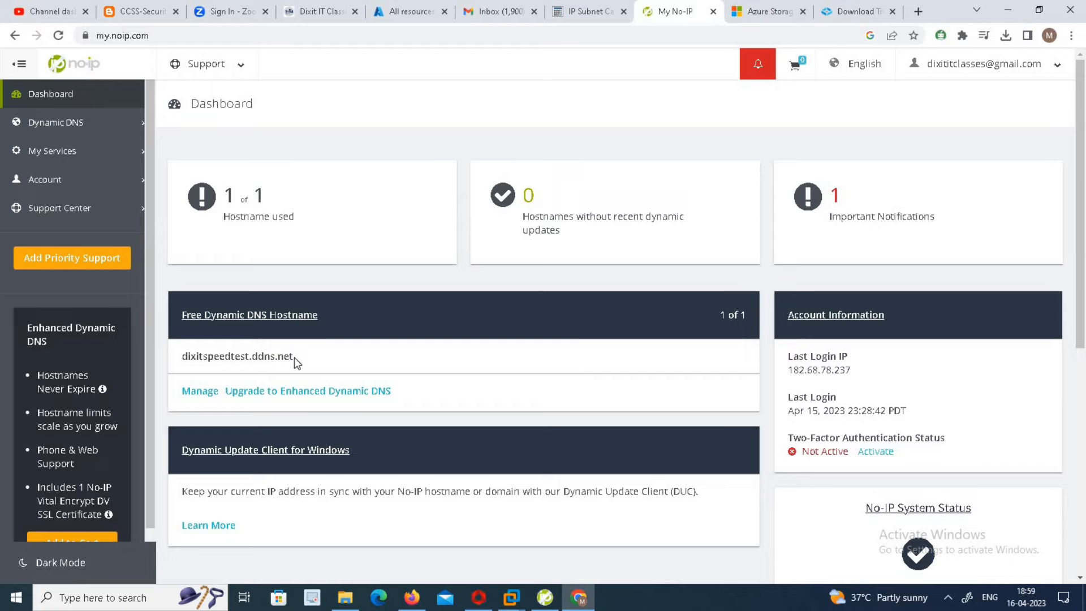
# Select the hostname dixitspeedtest.ddns.net, then return to the TrueNAS page in Firefox
pyautogui.moveTo(294, 358); pyautogui.dragTo(182, 349)
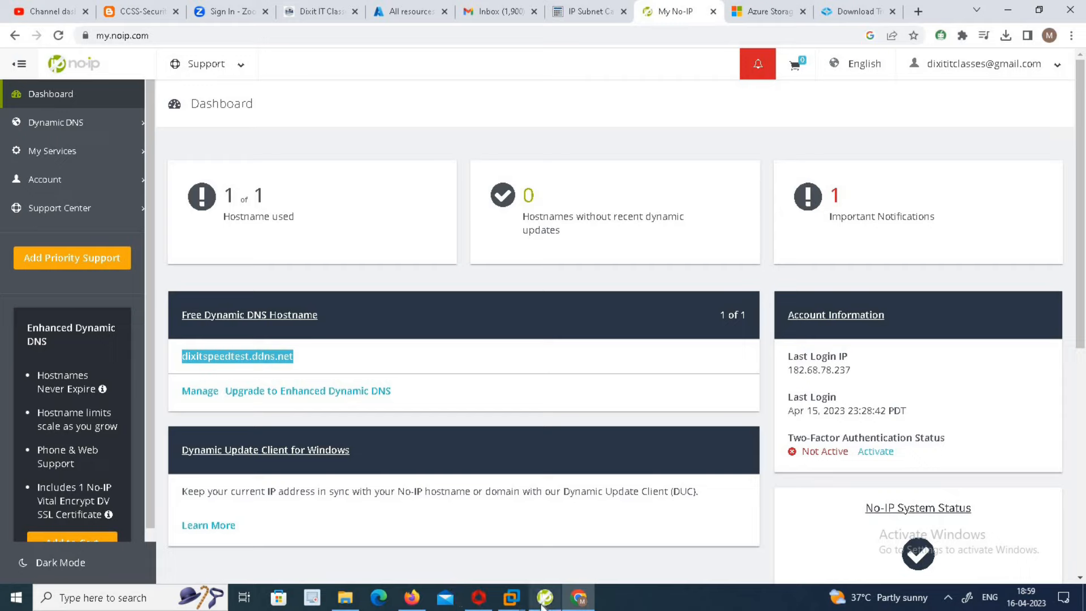
pyautogui.moveTo(538, 599)
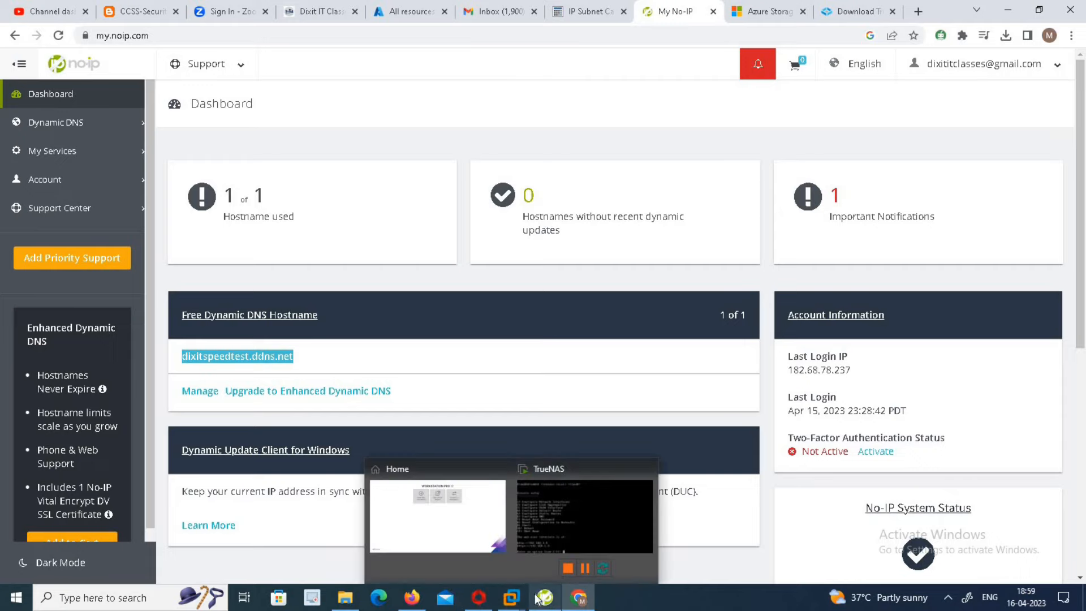
pyautogui.click(412, 598)
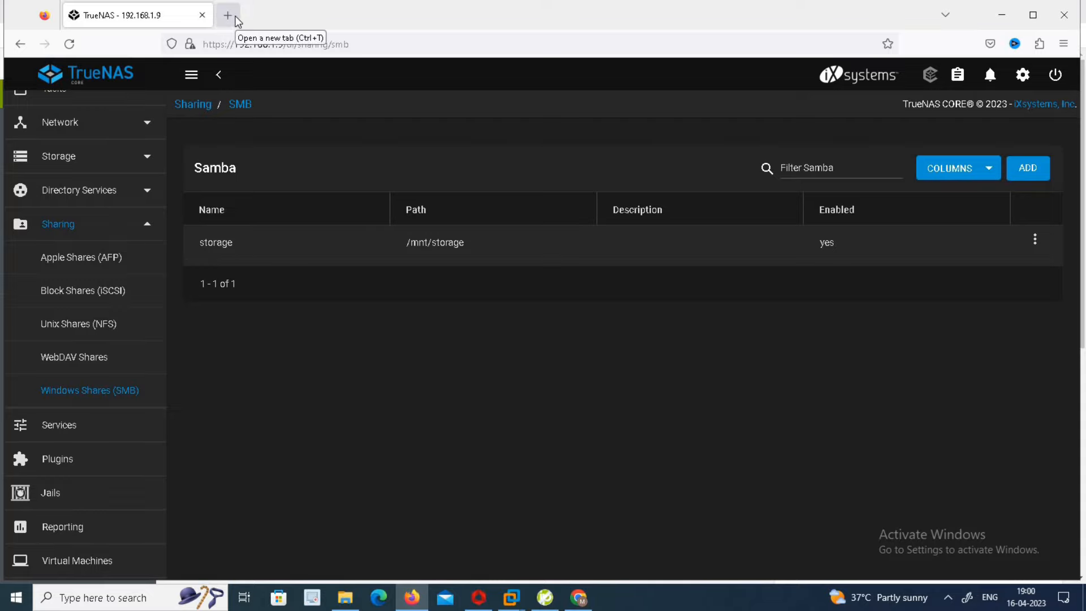
# Load 192.168.1.1 in a new tab and accept Firefox's certificate risk warning
pyautogui.click(235, 18)
pyautogui.write('192.168.1.1')
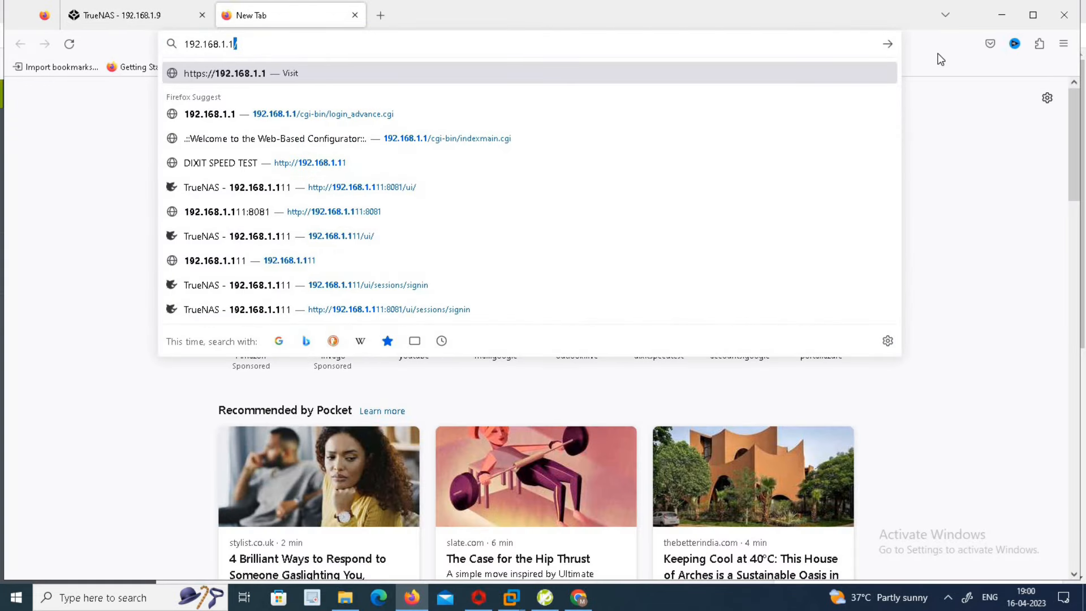
pyautogui.click(383, 113)
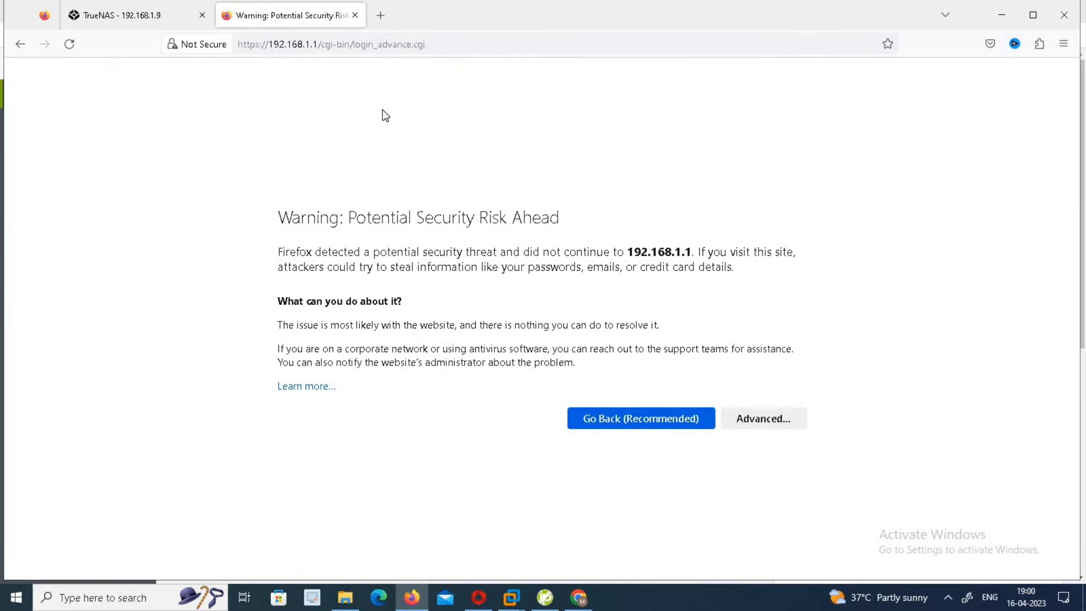
pyautogui.click(764, 419)
pyautogui.scroll(-3, 756, 565)
pyautogui.click(740, 531)
# Log in to the Zyxel router as admin using the saved password
pyautogui.click(546, 212)
pyautogui.write('admin')
pyautogui.press('Tab')
pyautogui.click(549, 255)
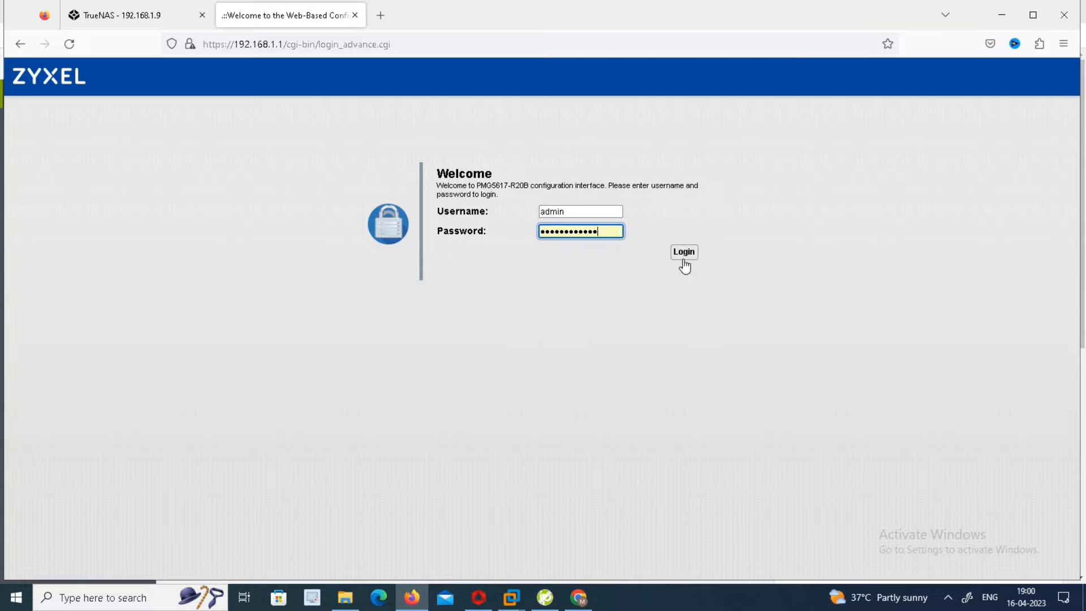
pyautogui.click(684, 253)
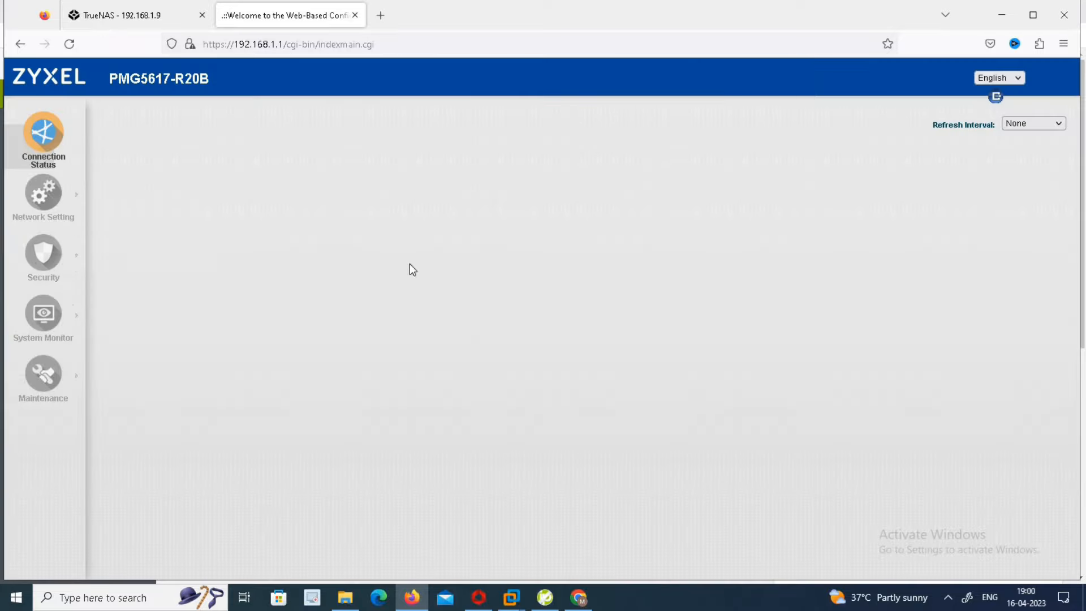
# Open the port 445 rule for editing under Network Setting > NAT > Port Forwarding
pyautogui.moveTo(15, 229)
pyautogui.moveTo(36, 208)
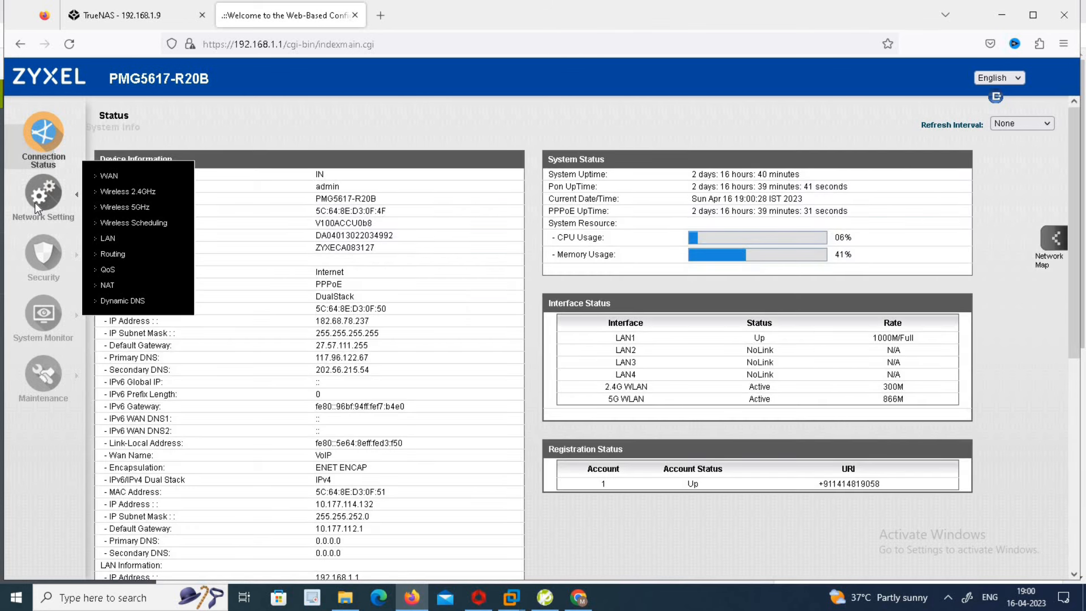
pyautogui.click(127, 287)
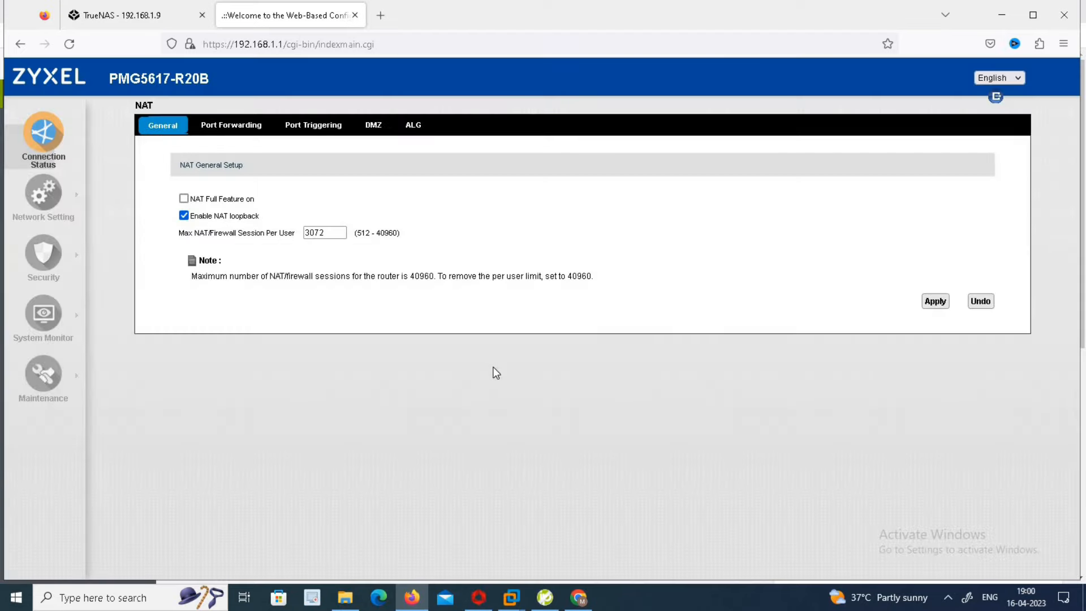
pyautogui.click(213, 129)
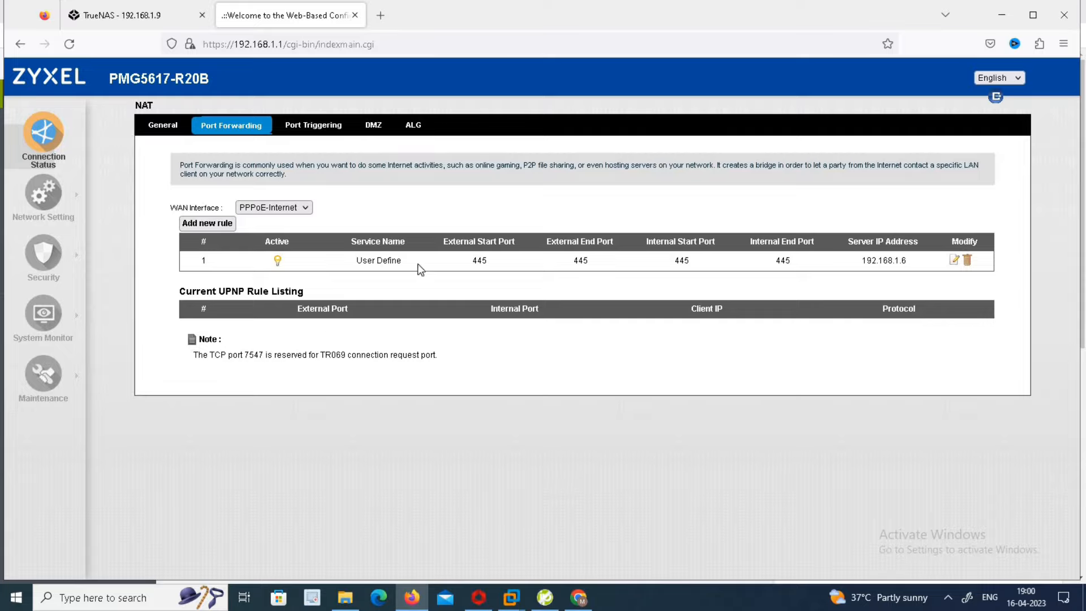
pyautogui.click(953, 262)
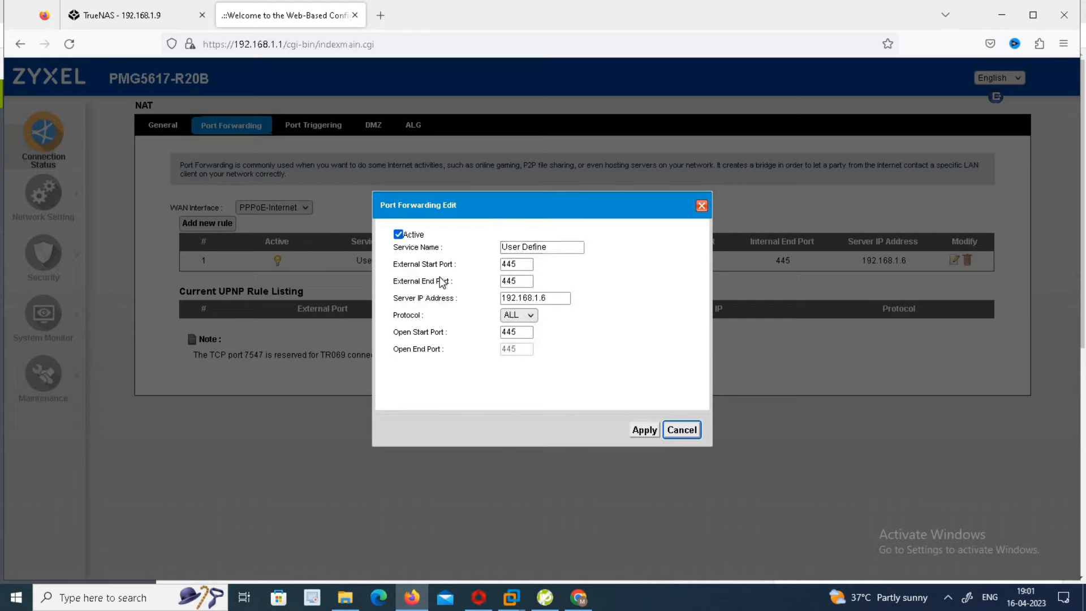
# Change the rule's Server IP Address from 192.168.1.6 to 192.168.1.9 and apply it
pyautogui.click(513, 264)
pyautogui.click(537, 298)
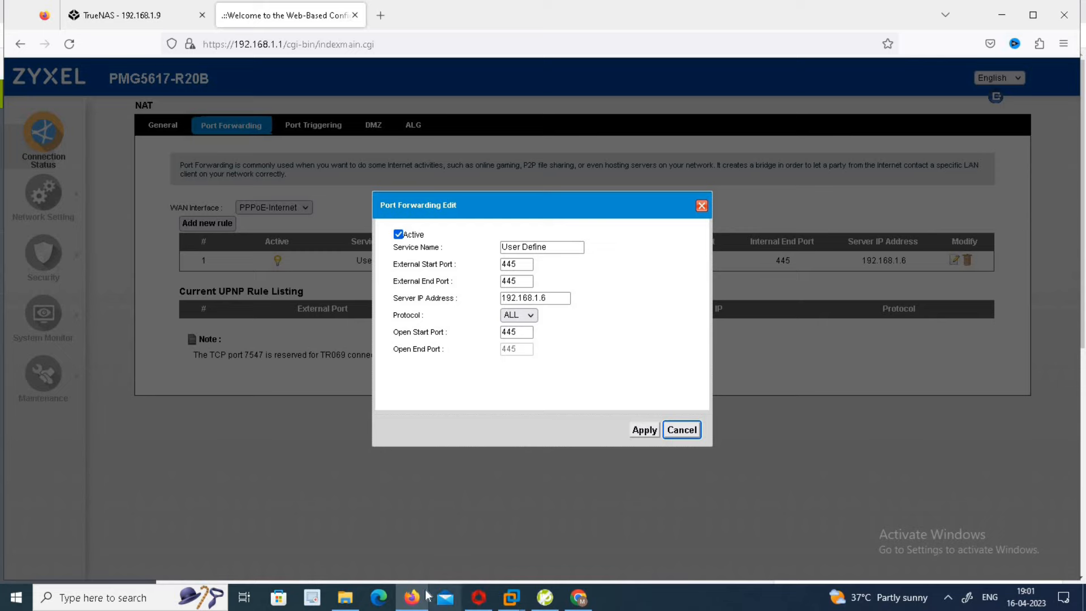
pyautogui.click(151, 18)
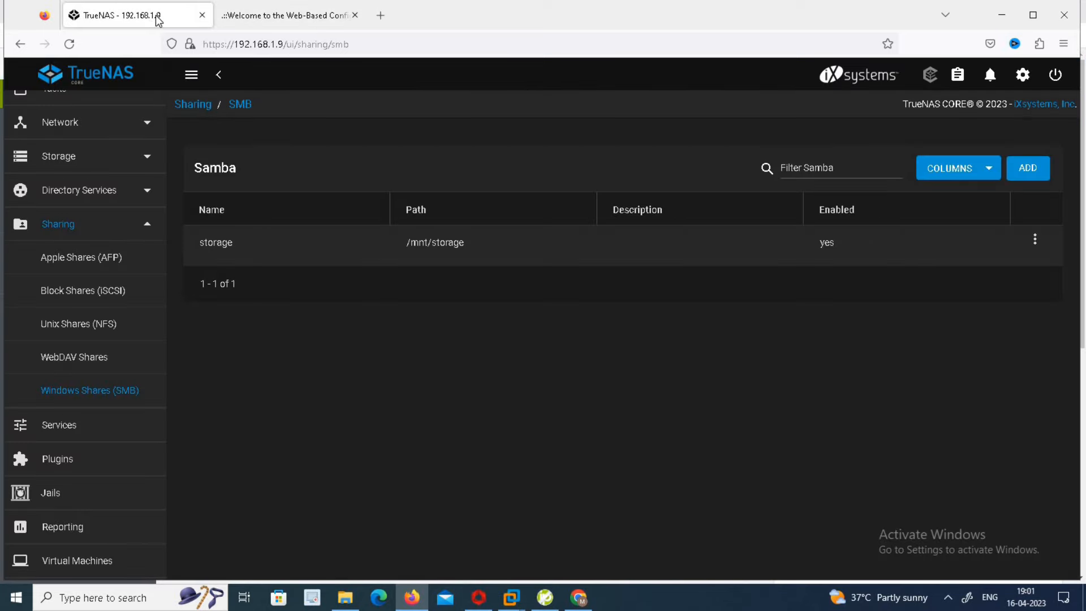
pyautogui.click(298, 16)
pyautogui.click(557, 294)
pyautogui.press('BackSpace')
pyautogui.write('92.168.1.9')
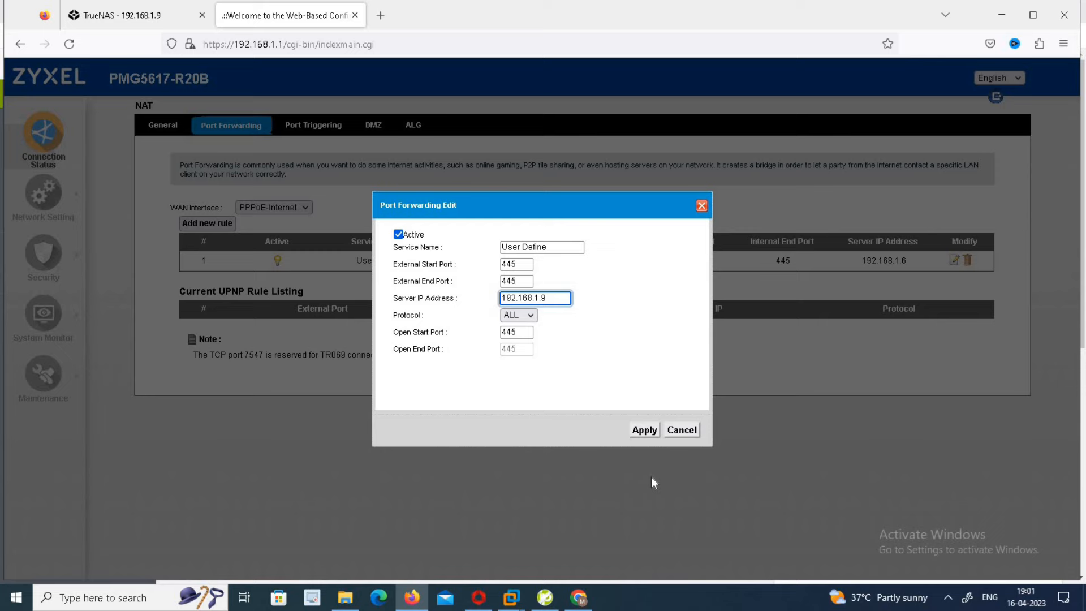
pyautogui.click(645, 430)
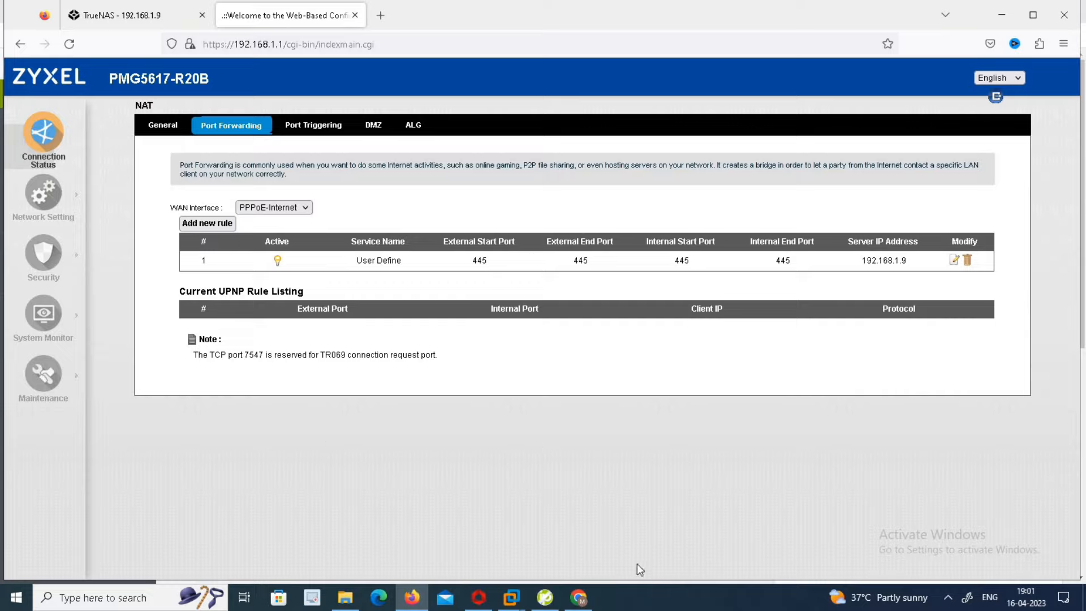
# Run \\dixitspeedtest.ddns.net from the Run history, confirming the hostname on the No-IP dashboard
pyautogui.press('super+r')
pyautogui.write('\\\\')
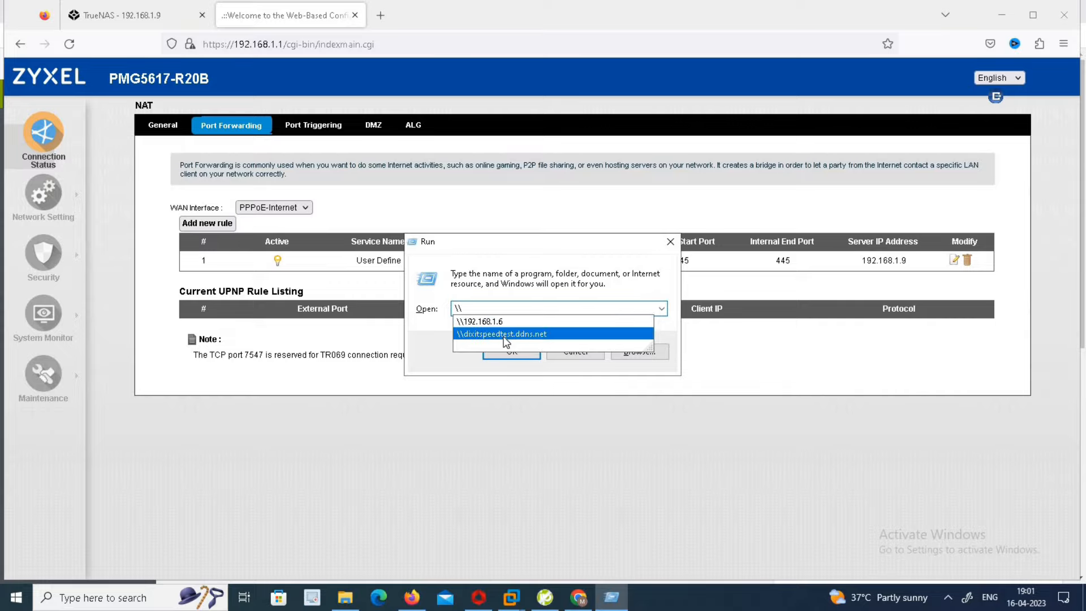
pyautogui.click(506, 335)
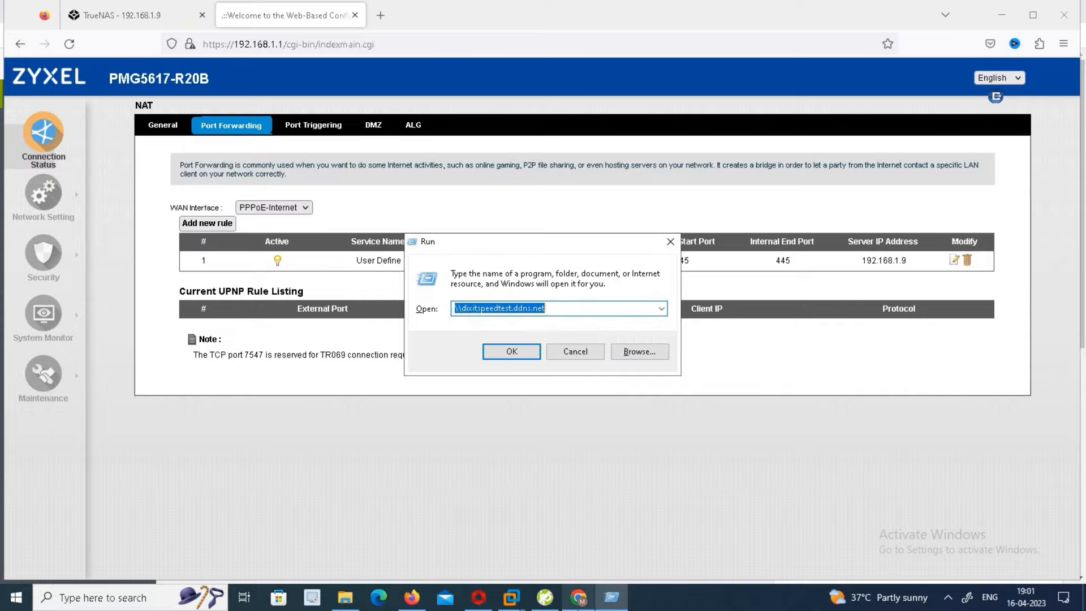
pyautogui.click(578, 597)
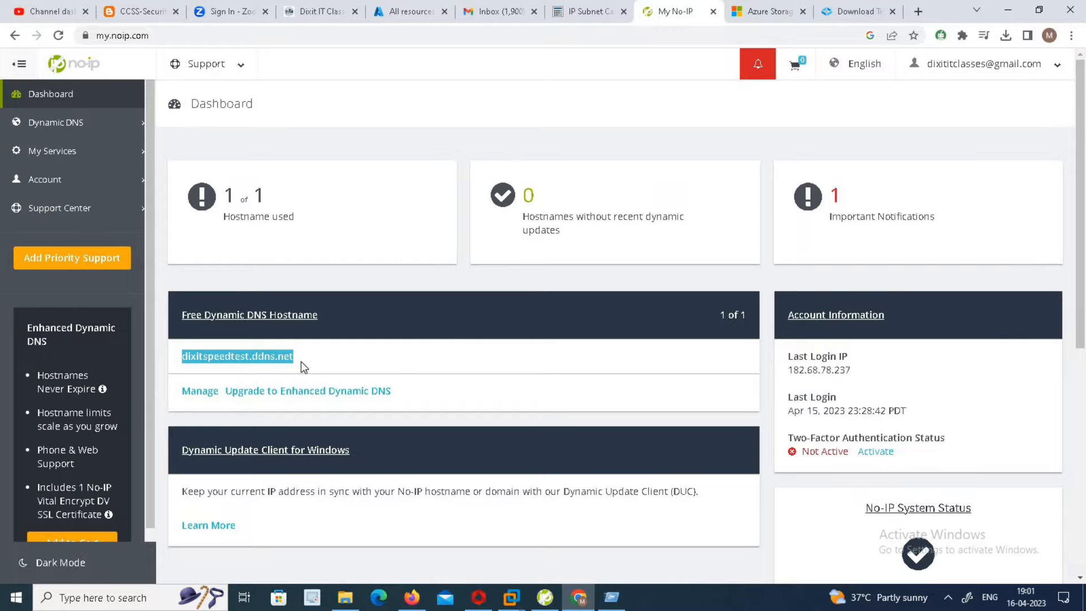
pyautogui.click(1008, 10)
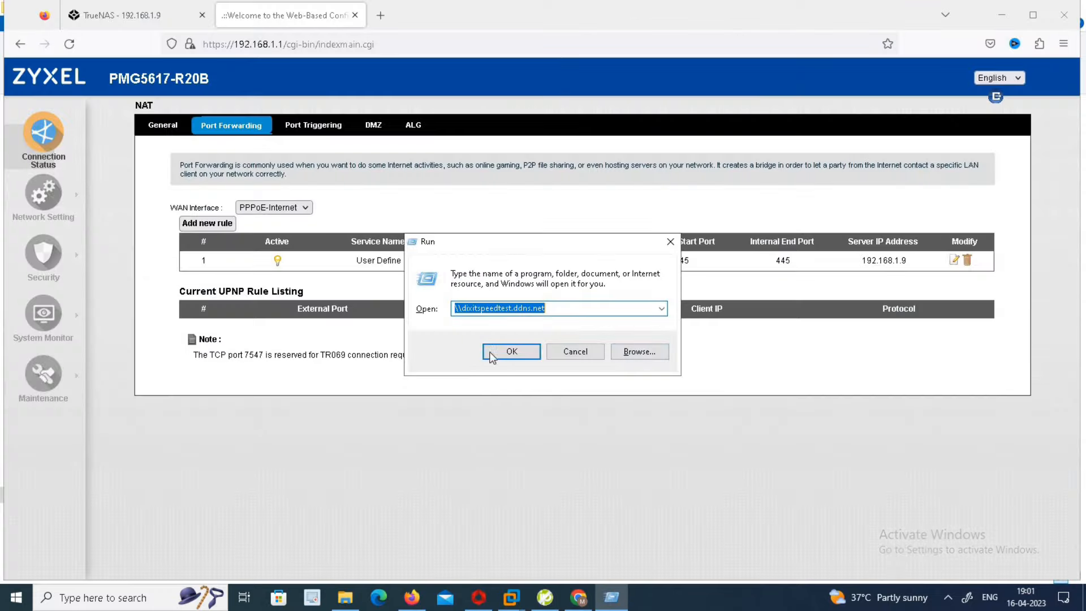
pyautogui.click(490, 354)
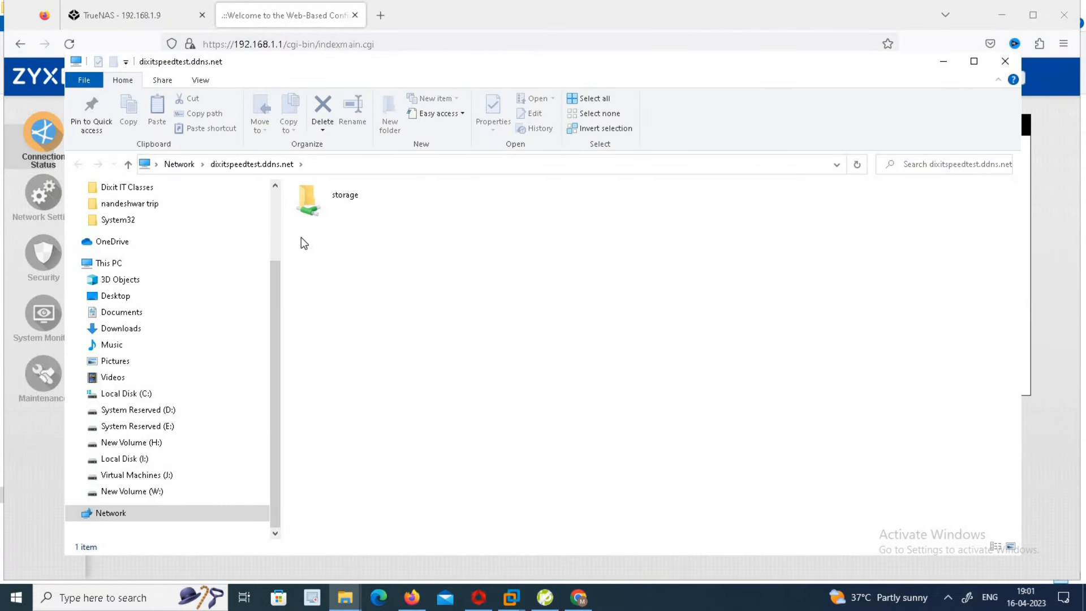
# Open the storage share, signing in as user1 with the account password
pyautogui.doubleClick(335, 201)
pyautogui.write('user1')
pyautogui.press('Tab')
pyautogui.write('123456789012')
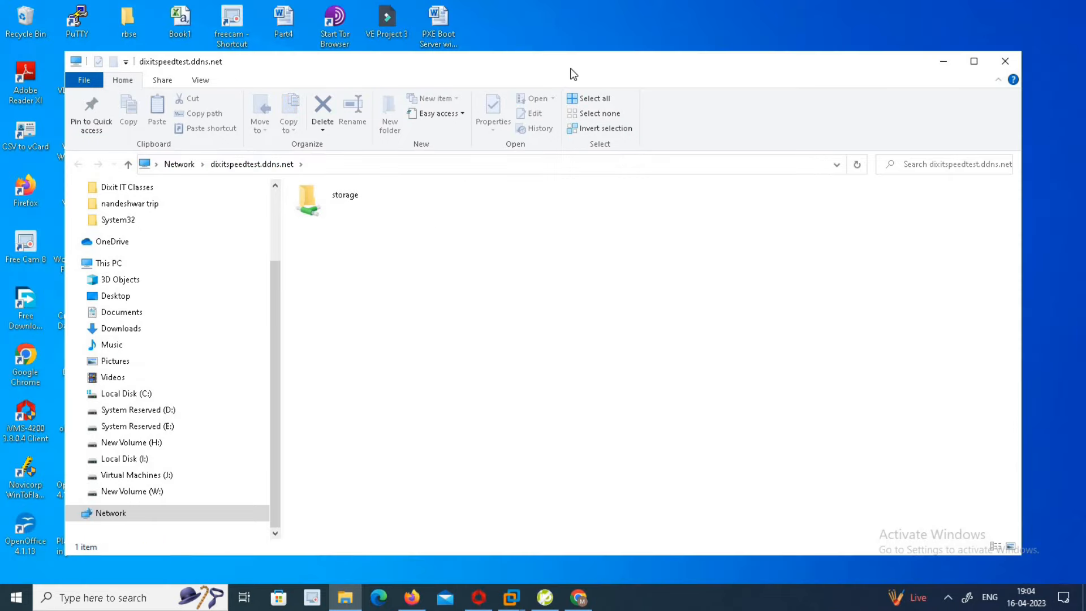
pyautogui.doubleClick(570, 67)
# Try pasting the copied desktop document into the storage folder root and dismiss the access-denied error
pyautogui.doubleClick(266, 139)
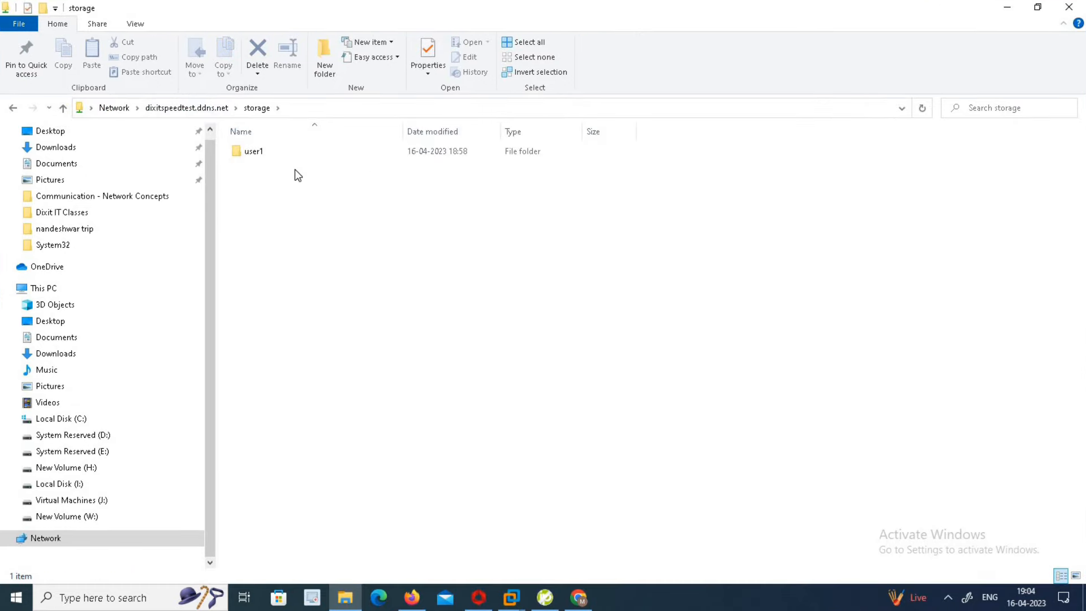
pyautogui.click(260, 154)
pyautogui.click(1007, 7)
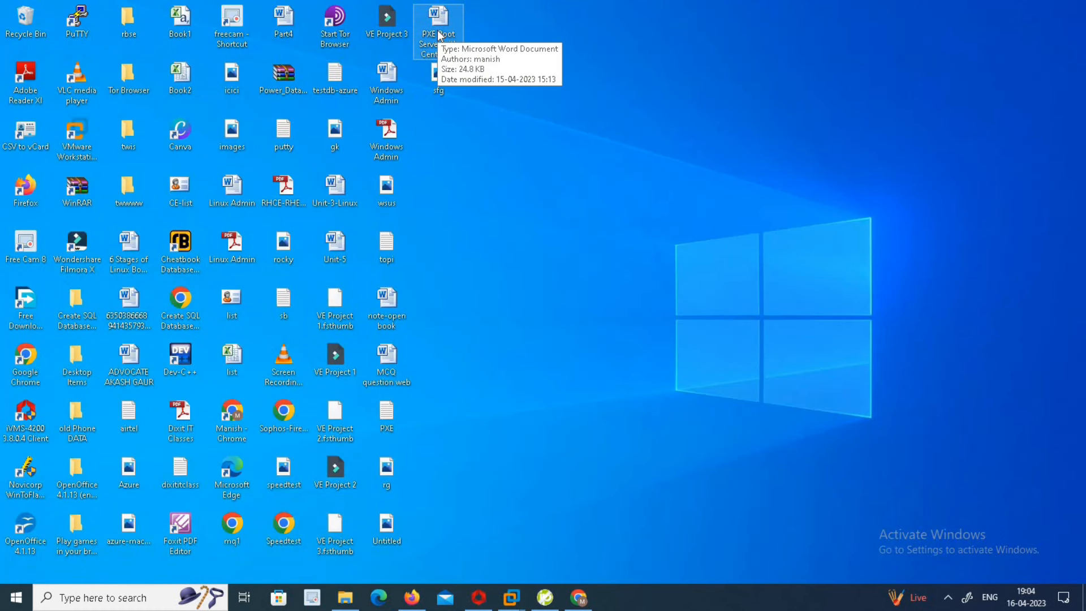
pyautogui.hotkey('alt', 'Tab')
pyautogui.click(455, 239)
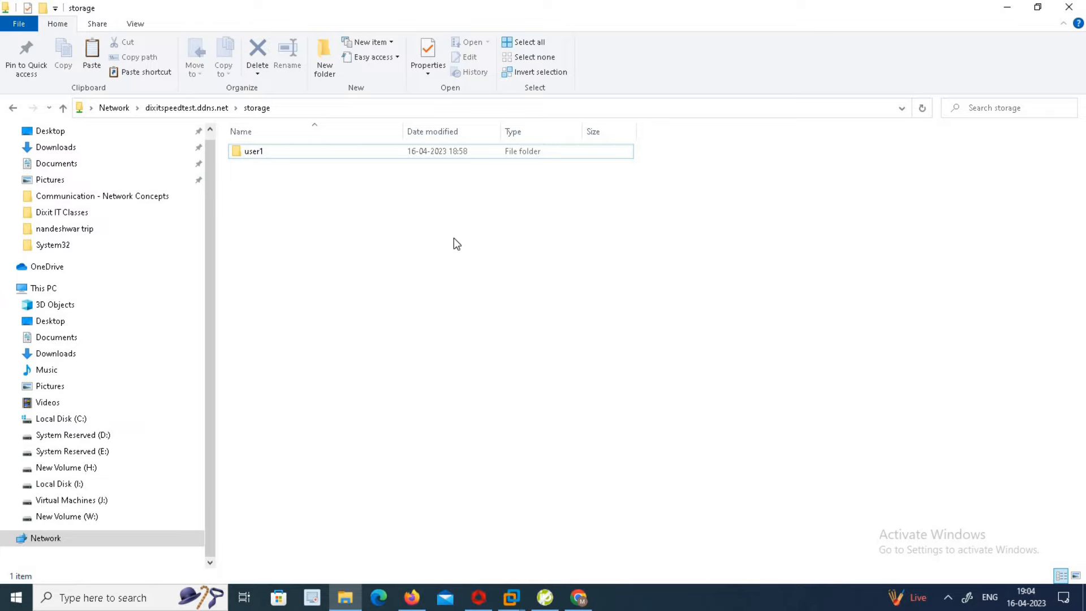
pyautogui.hotkey('ctrl', 'v')
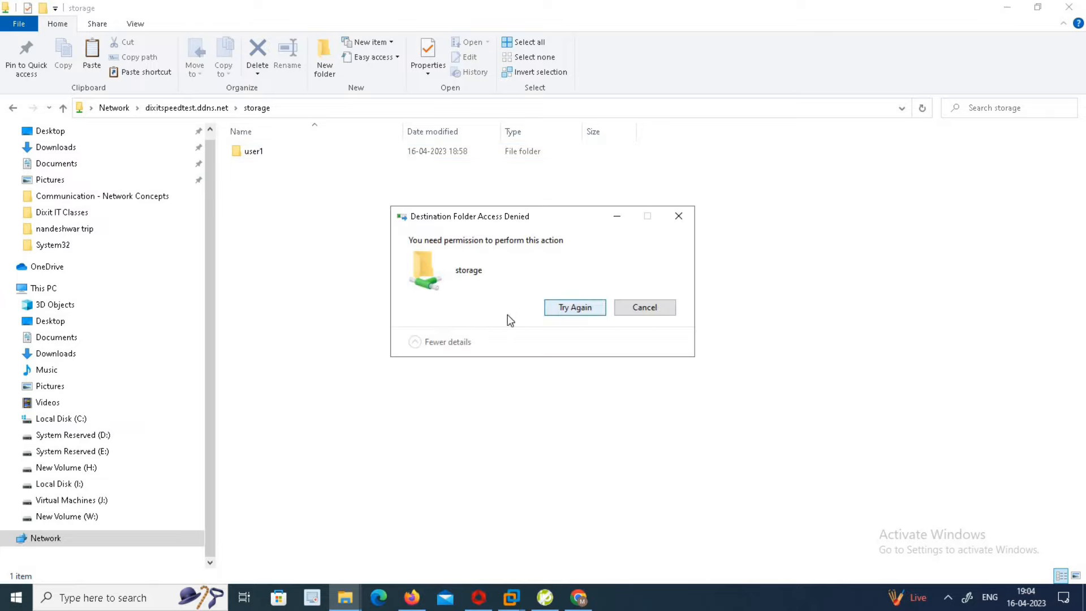
pyautogui.click(635, 310)
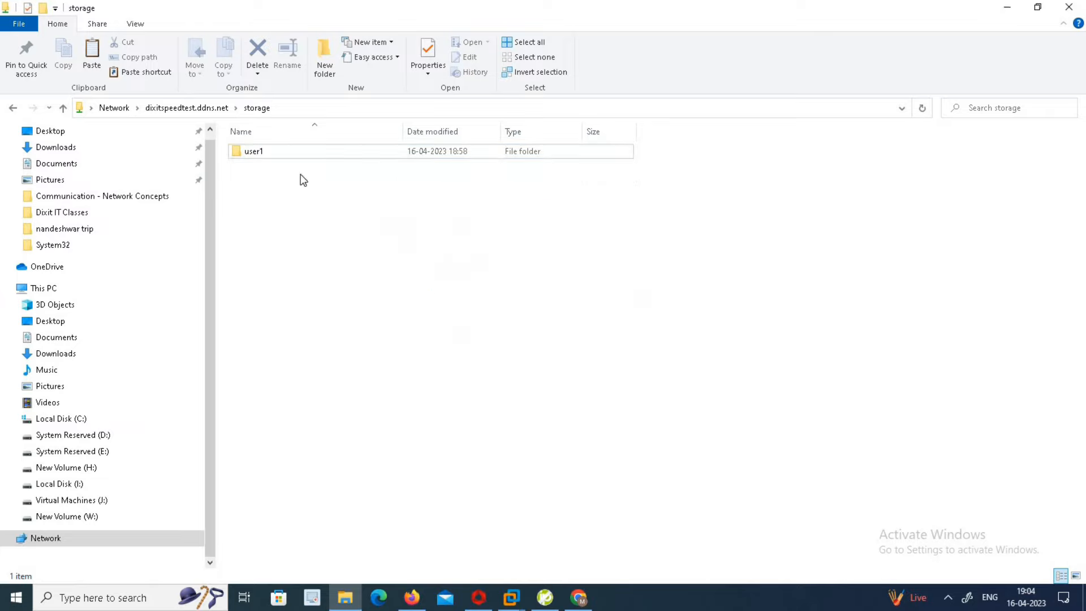
# Paste the PXE Boot Server with Cent OS 8 document into the user1 folder
pyautogui.doubleClick(268, 153)
pyautogui.rightClick(315, 271)
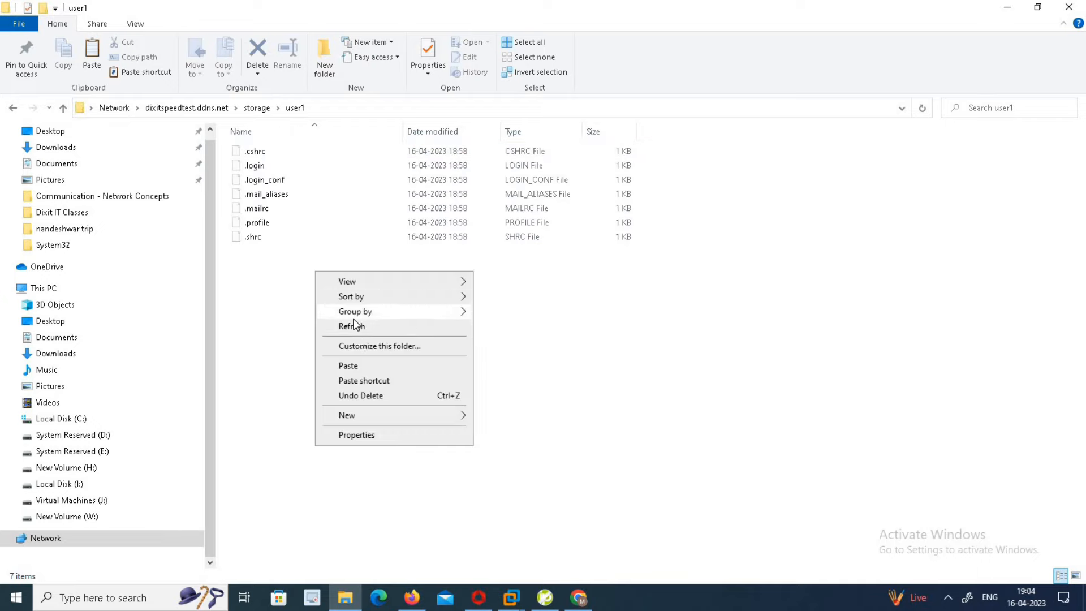
pyautogui.click(357, 366)
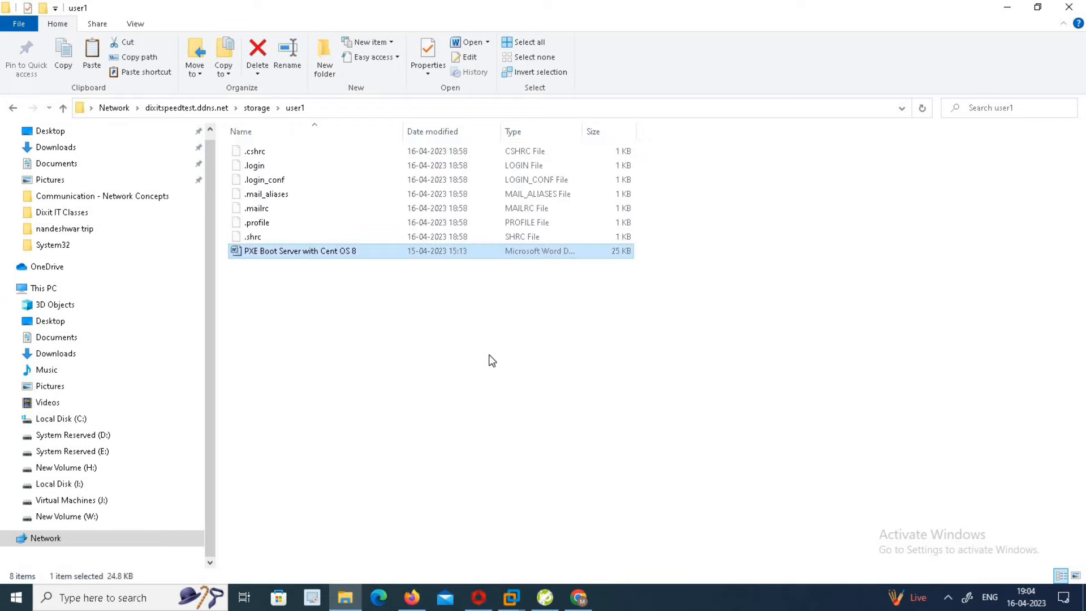